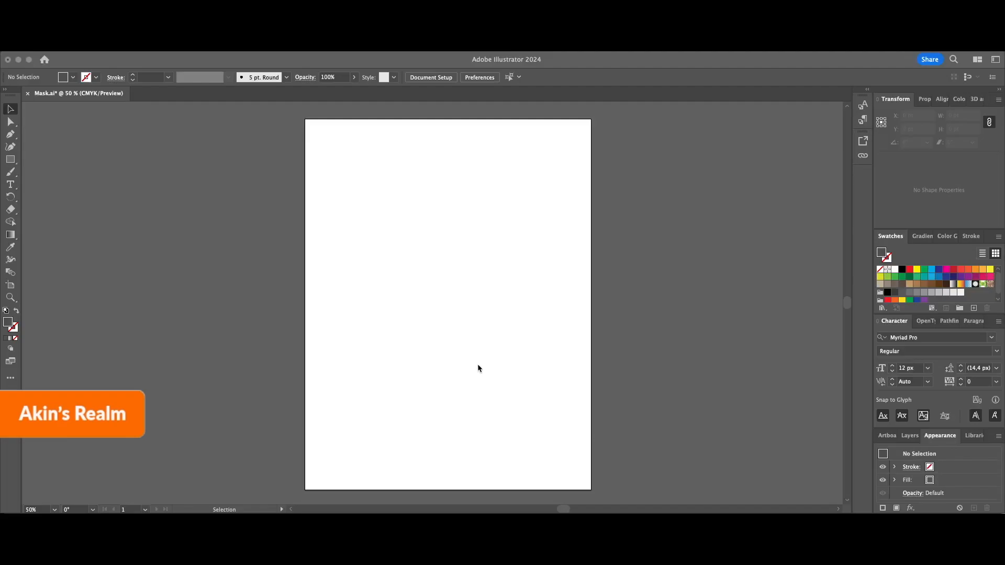
# Step: Draw a small circle in the upper-left area of the artboard and set its width and height to 4 pt
pyautogui.click(11, 159)
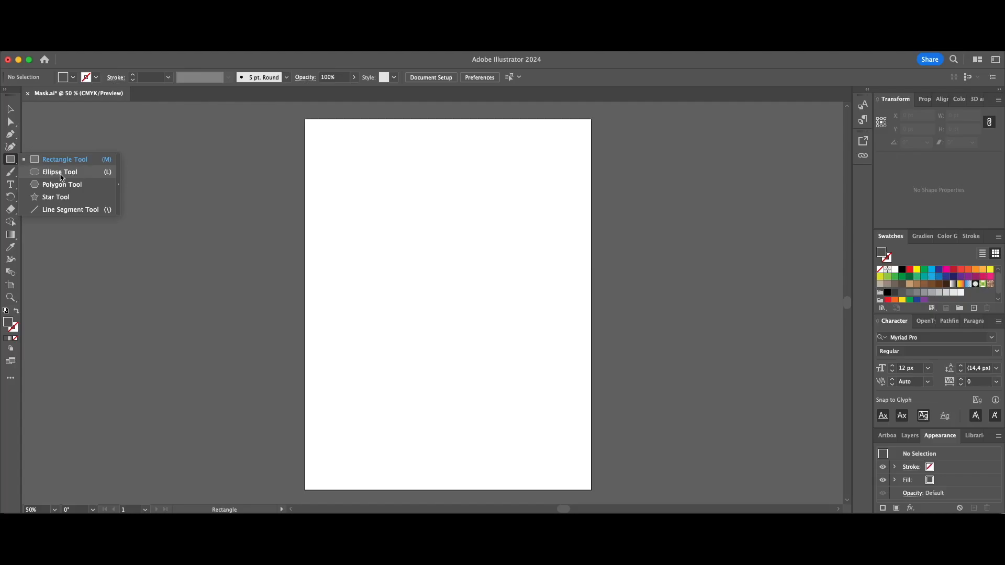
pyautogui.click(60, 173)
pyautogui.moveTo(352, 198)
pyautogui.mouseDown()
pyautogui.moveTo(361, 204)
pyautogui.moveTo(357, 195)
pyautogui.mouseUp()
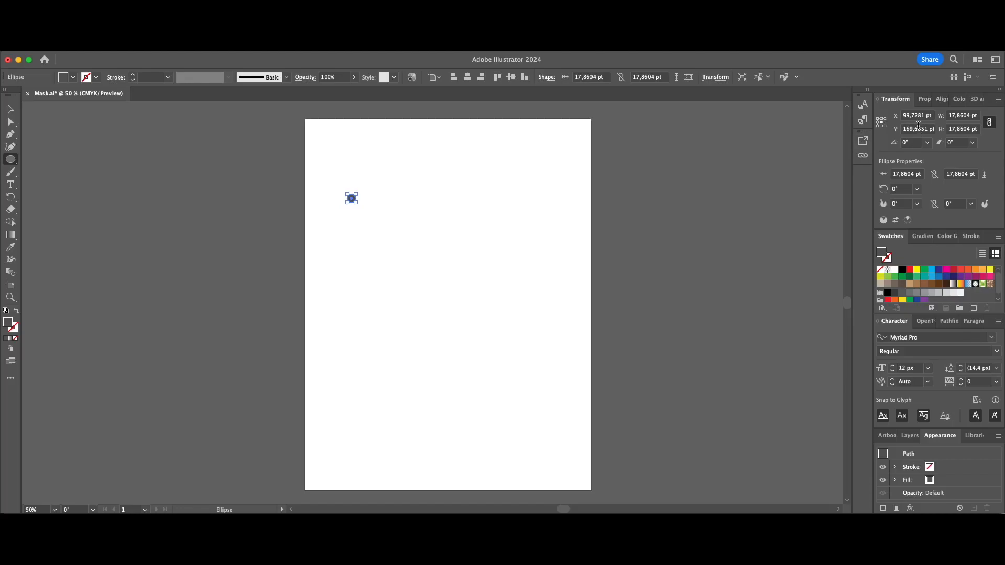
pyautogui.click(960, 117)
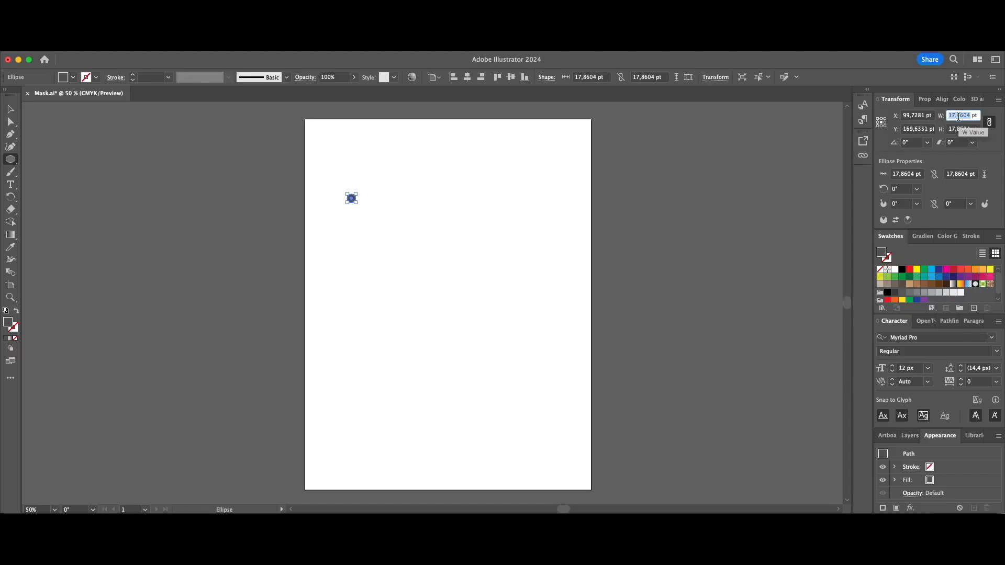
pyautogui.write('4')
pyautogui.press('Return')
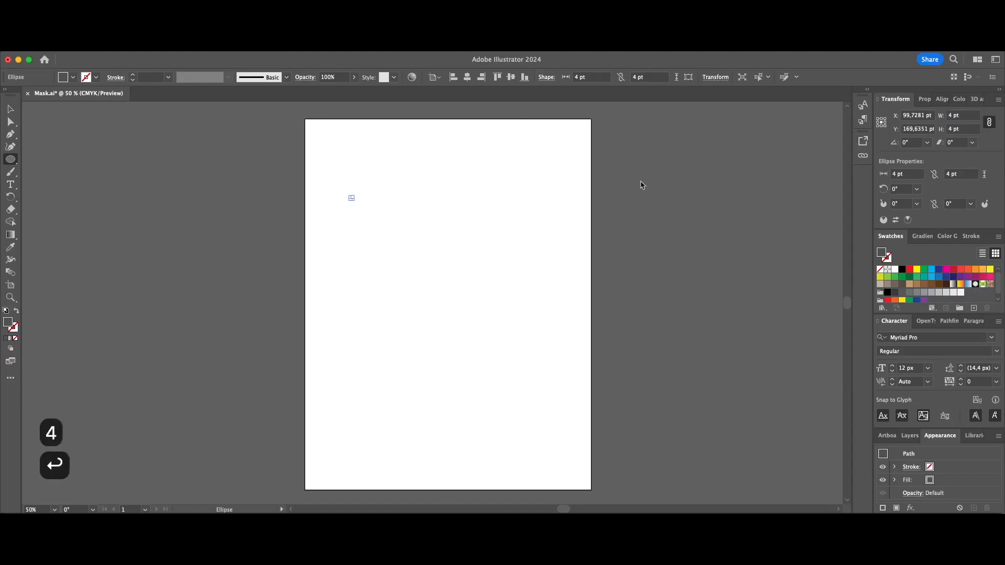
# Step: Copy the 4 pt circle, paste the duplicate in front at the same position, and set its size to 50 pt
pyautogui.scroll(2, 343, 198)
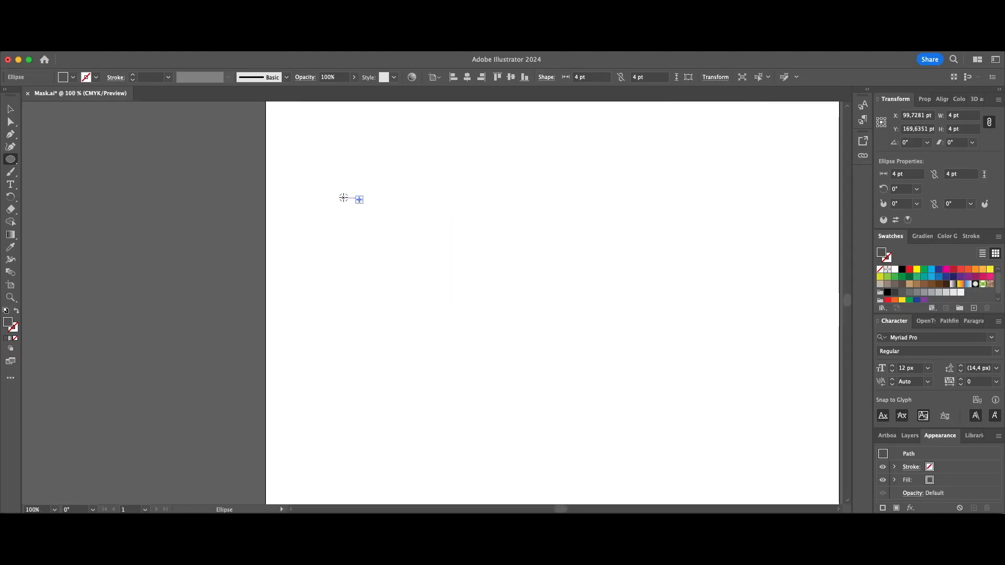
pyautogui.scroll(4, 343, 198)
pyautogui.scroll(-3, 343, 198)
pyautogui.scroll(-3, 344, 198)
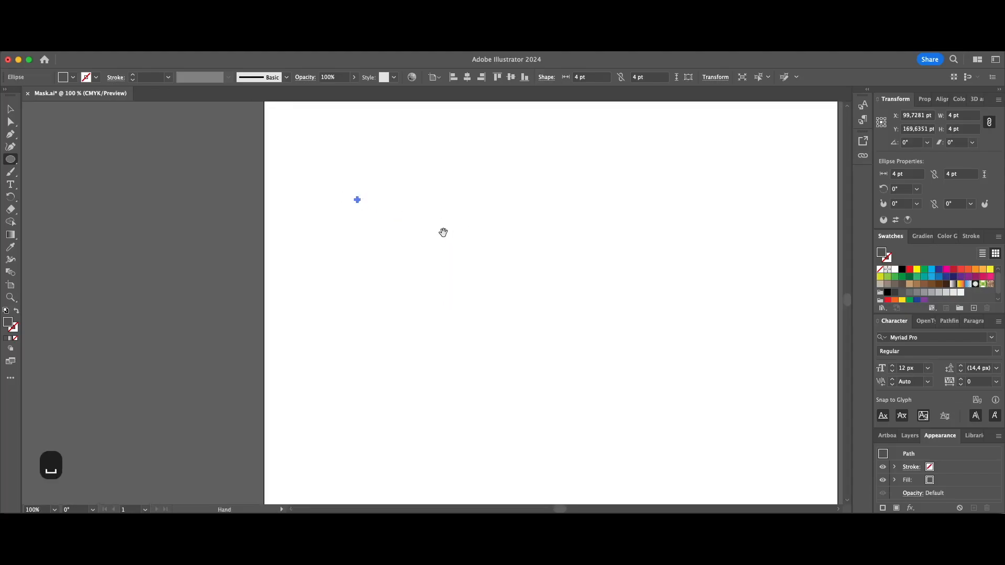
pyautogui.moveTo(442, 232); pyautogui.dragTo(412, 269)
pyautogui.press('super+c')
pyautogui.press('super+f')
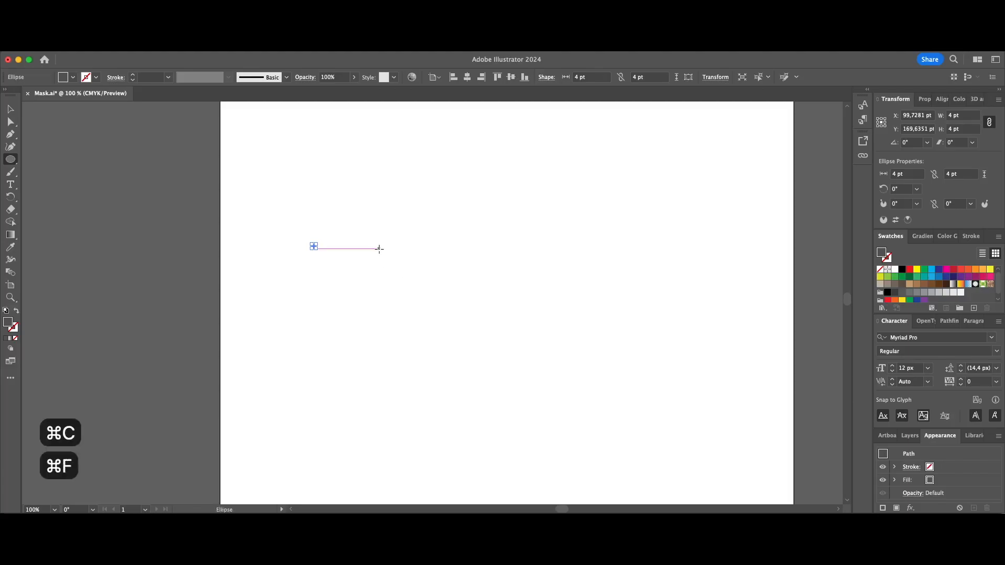
pyautogui.click(953, 115)
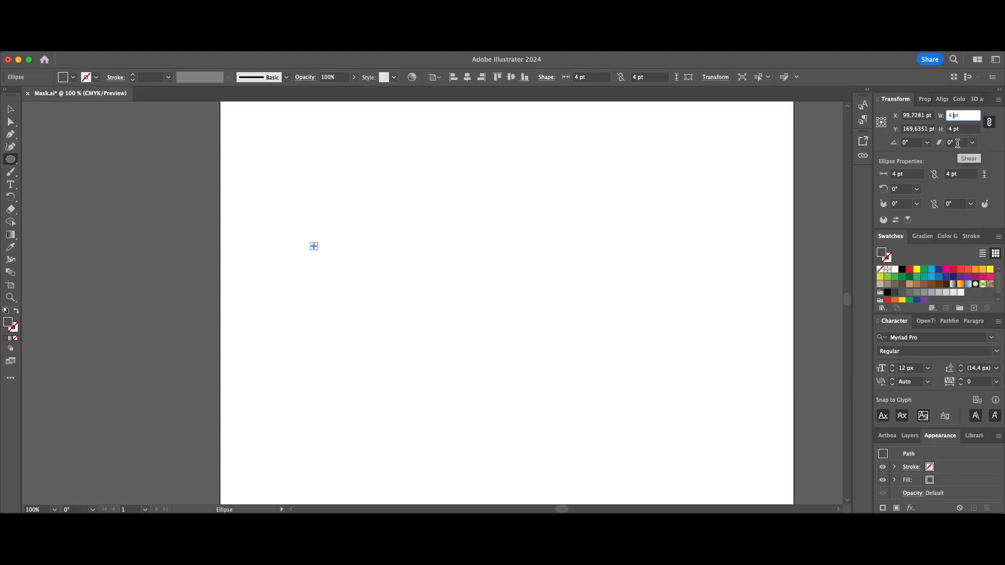
pyautogui.press('Left')
pyautogui.hotkey('shift', 'Left')
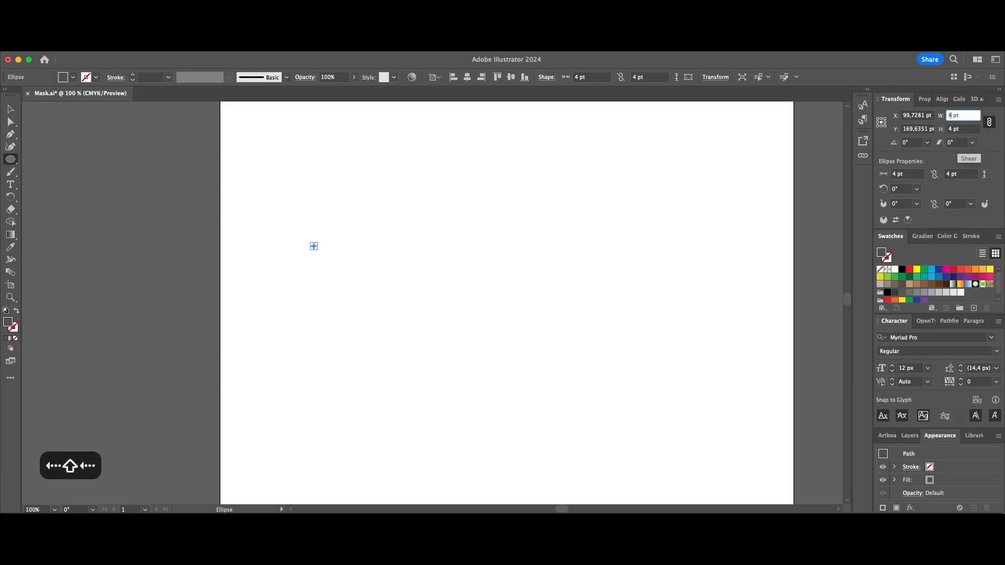
pyautogui.write('50')
pyautogui.press('Return')
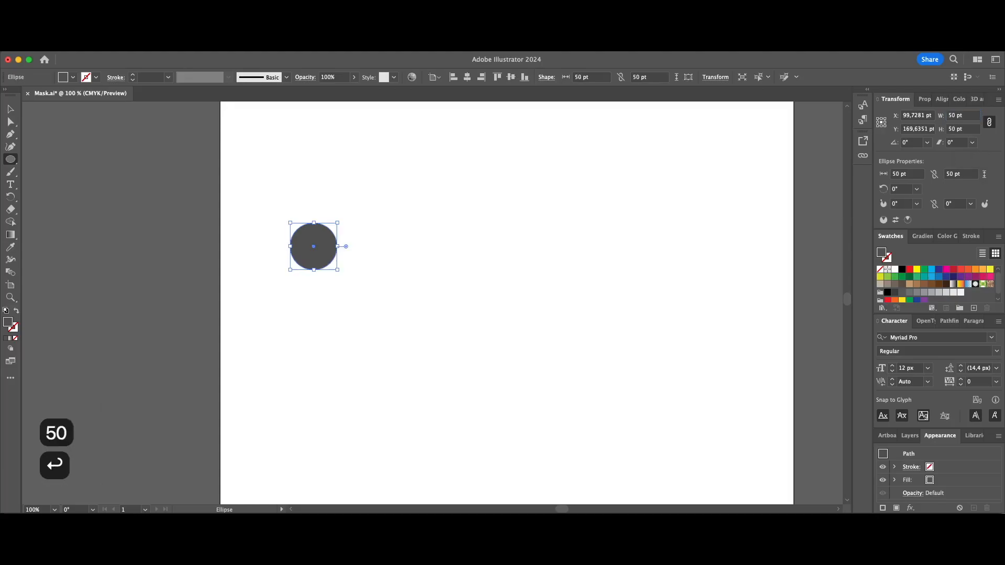
# Step: Move the 50 pt circle 425 pt to the right by adding the offset to its X position
pyautogui.click(923, 115)
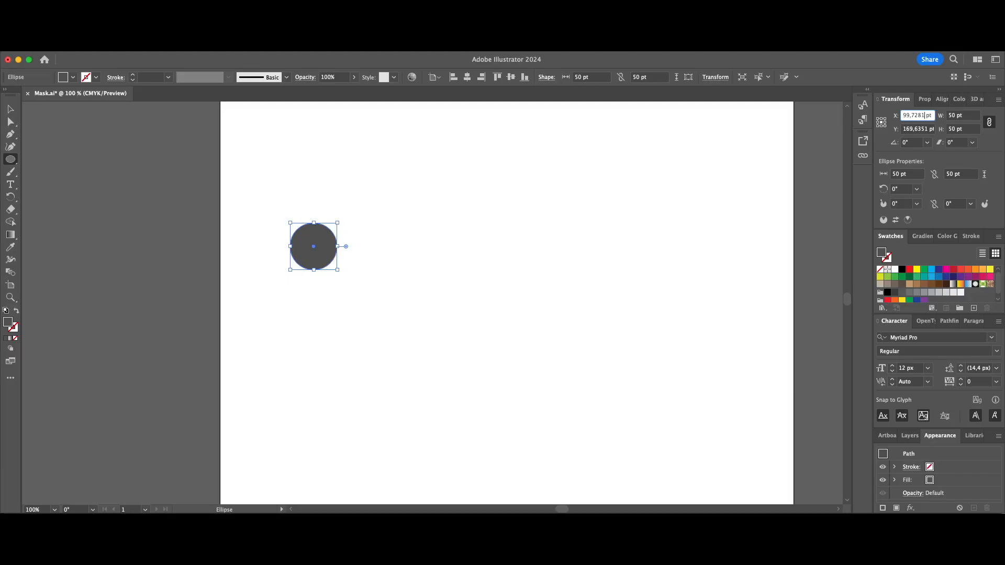
pyautogui.write('+423')
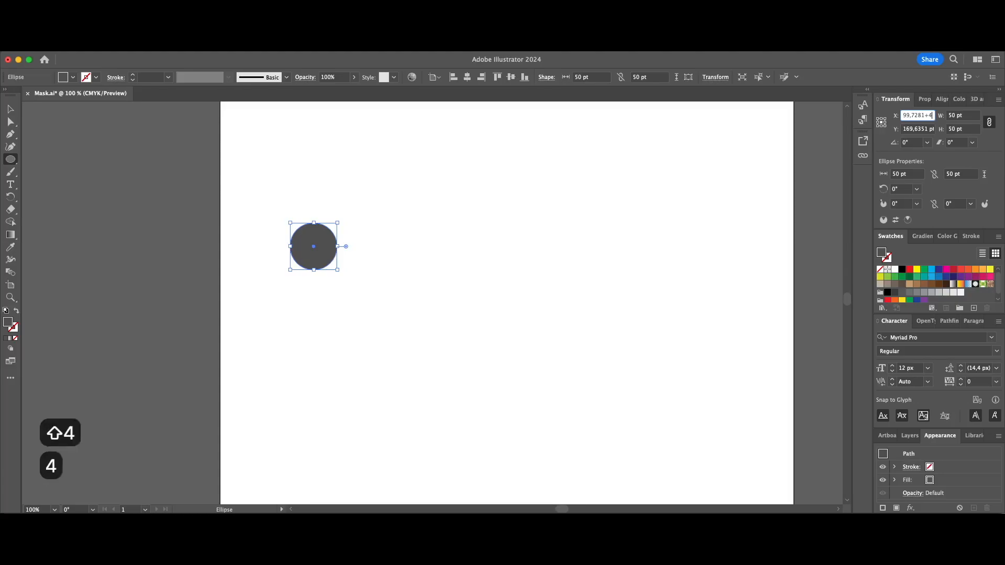
pyautogui.press('Return')
# Step: Select both circles and blend the 4 pt circle into the 50 pt circle with 20 specified steps
pyautogui.press('v')
pyautogui.moveTo(282, 203); pyautogui.dragTo(734, 354)
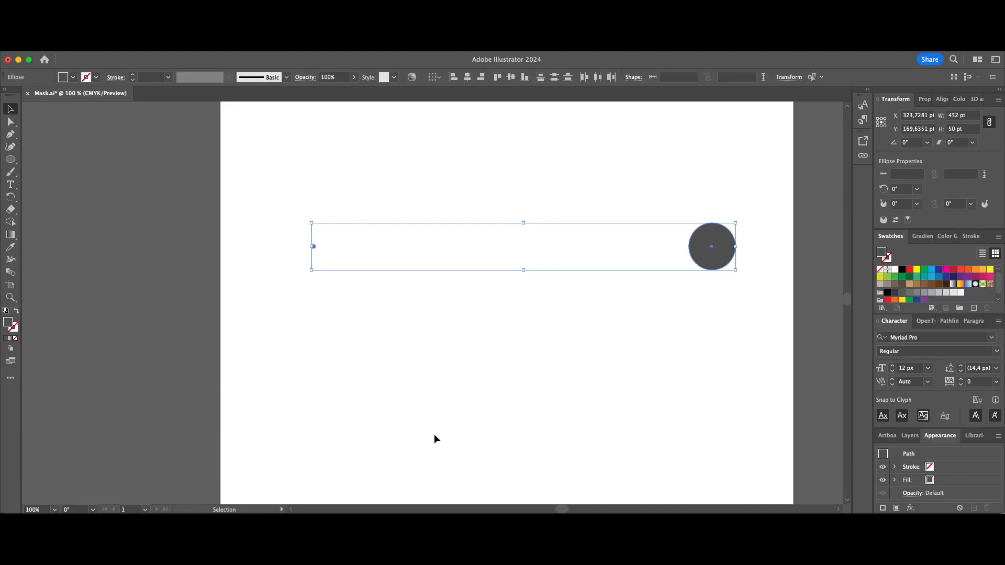
pyautogui.click(10, 272)
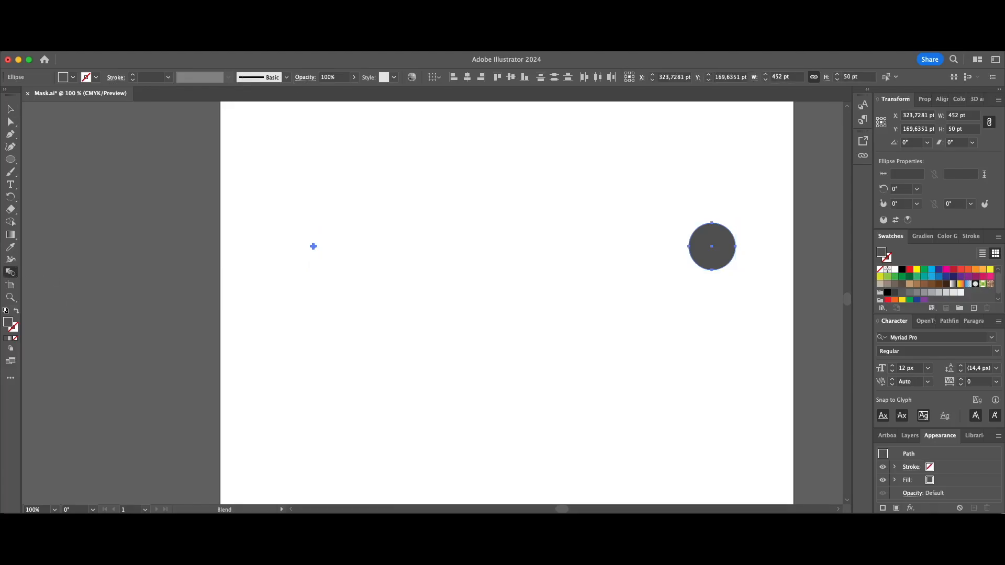
pyautogui.click(124, 47)
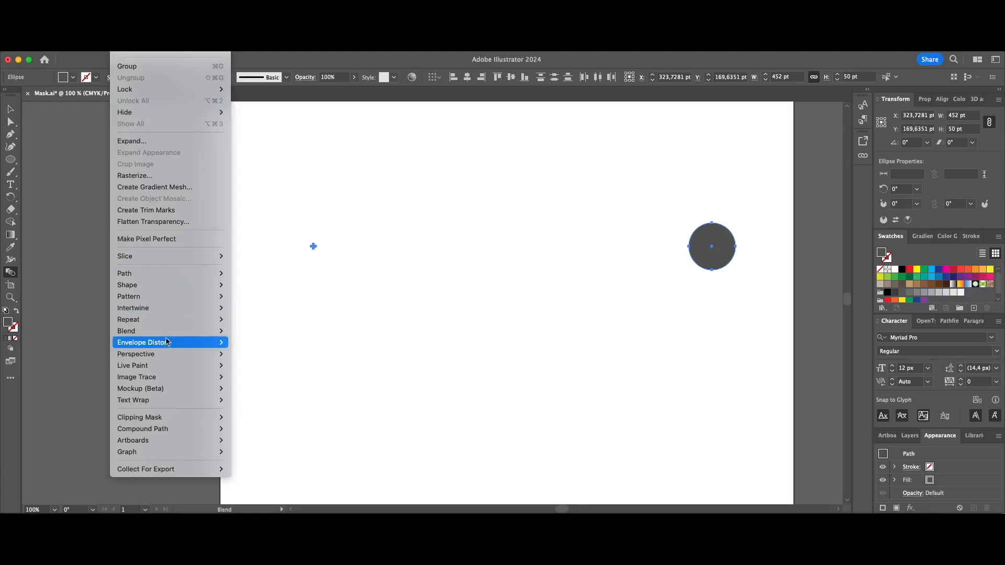
pyautogui.moveTo(167, 332)
pyautogui.click(285, 359)
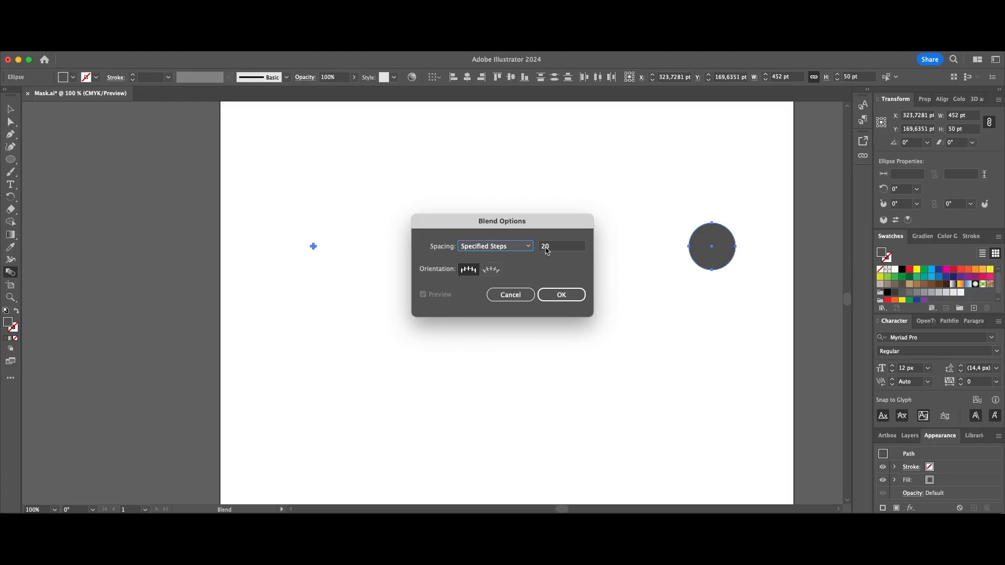
pyautogui.click(523, 296)
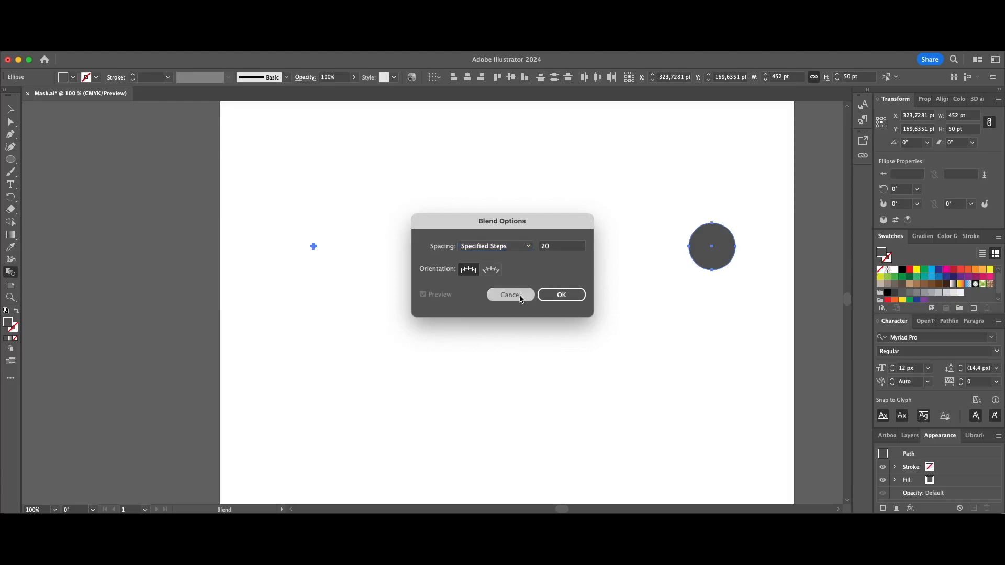
pyautogui.click(313, 246)
pyautogui.click(703, 246)
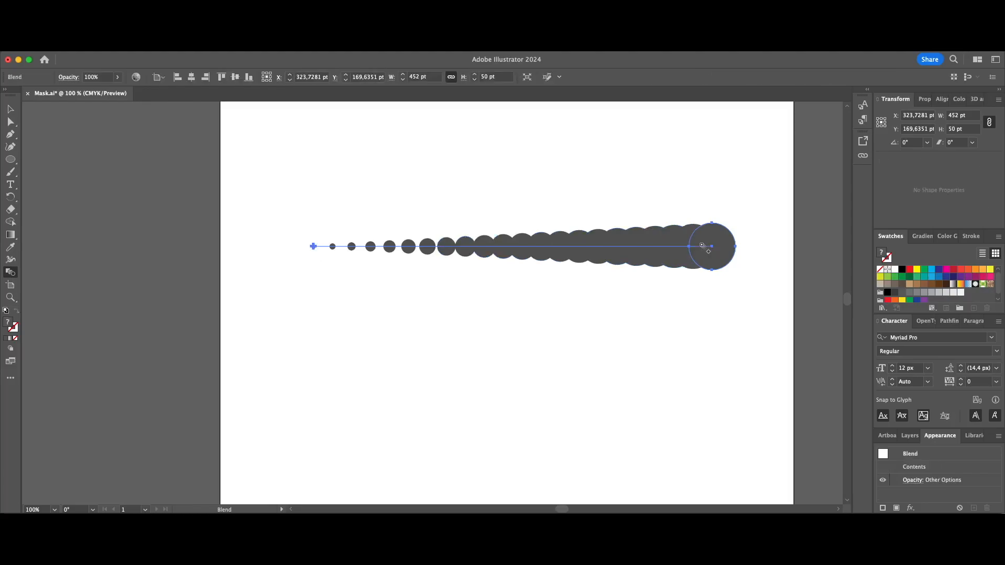
# Step: Move the circle blend up and centre it horizontally on the artboard, at about X 306 pt, Y 128 pt
pyautogui.hscroll(1, 603, 356)
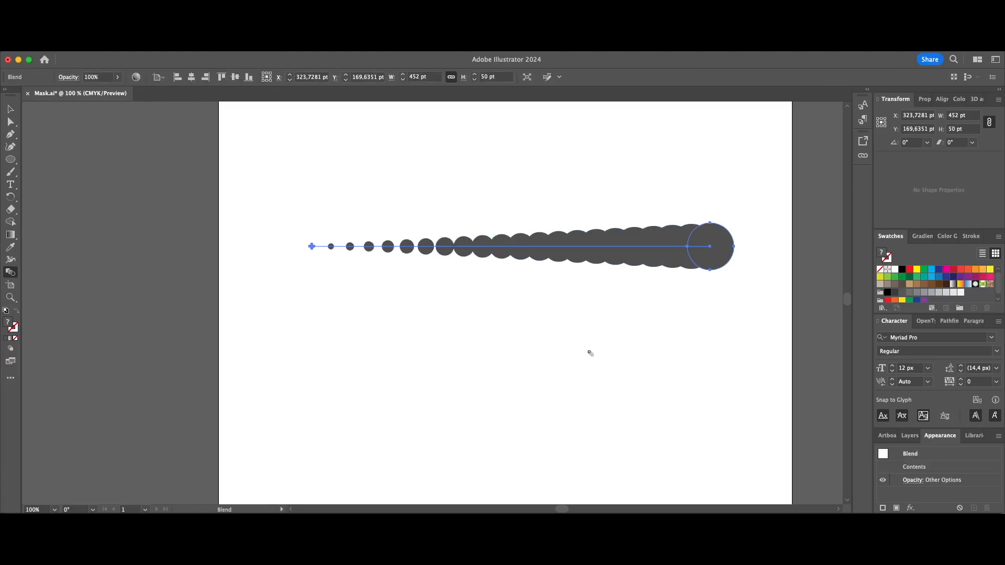
pyautogui.press('v')
pyautogui.click(583, 354)
pyautogui.moveTo(558, 243); pyautogui.dragTo(539, 202)
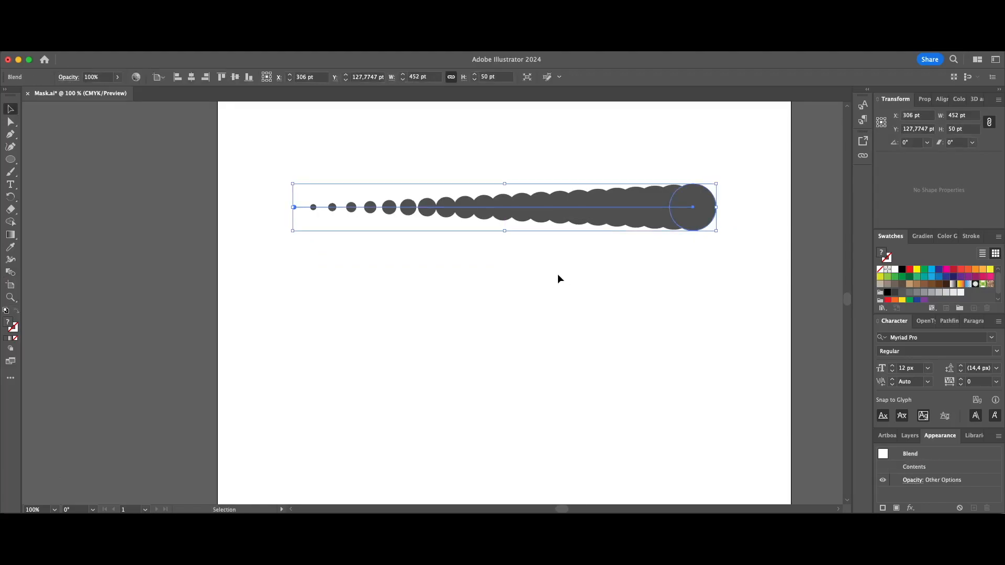
# Step: Apply a Transform effect to the blend with a 30 pt vertical move and 10 copies
pyautogui.scroll(-2, 558, 275)
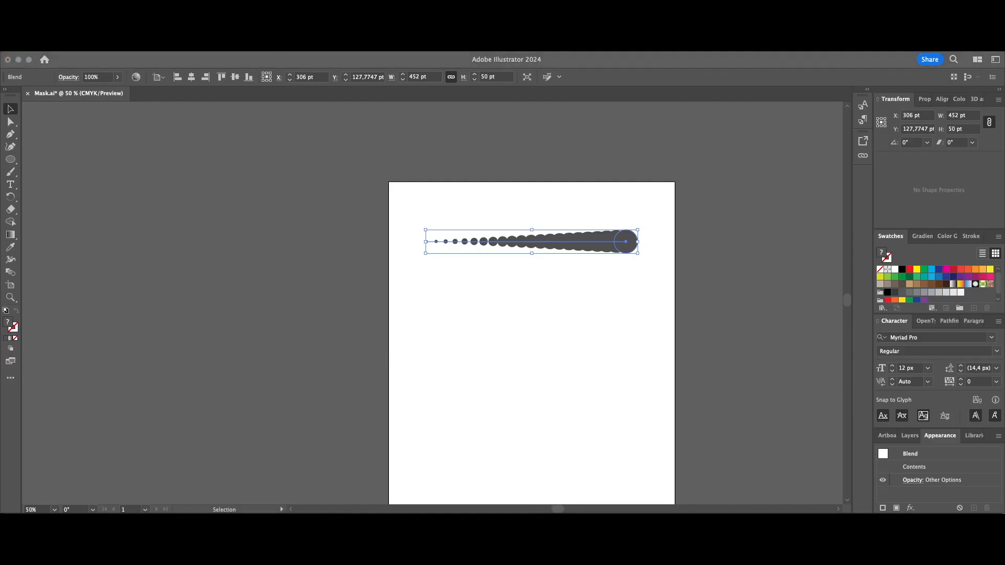
pyautogui.click(210, 46)
pyautogui.press('Escape')
pyautogui.click(211, 46)
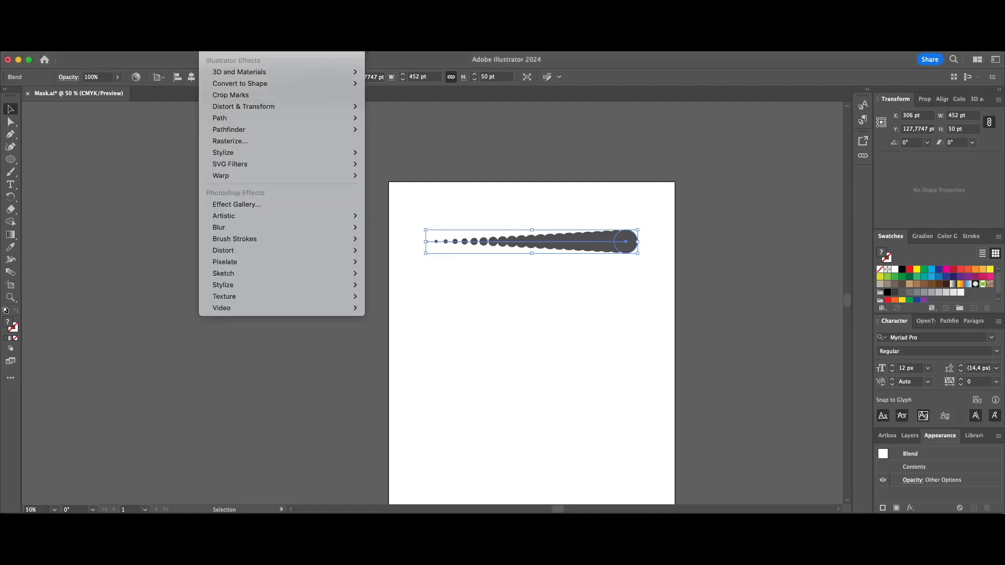
pyautogui.moveTo(263, 107)
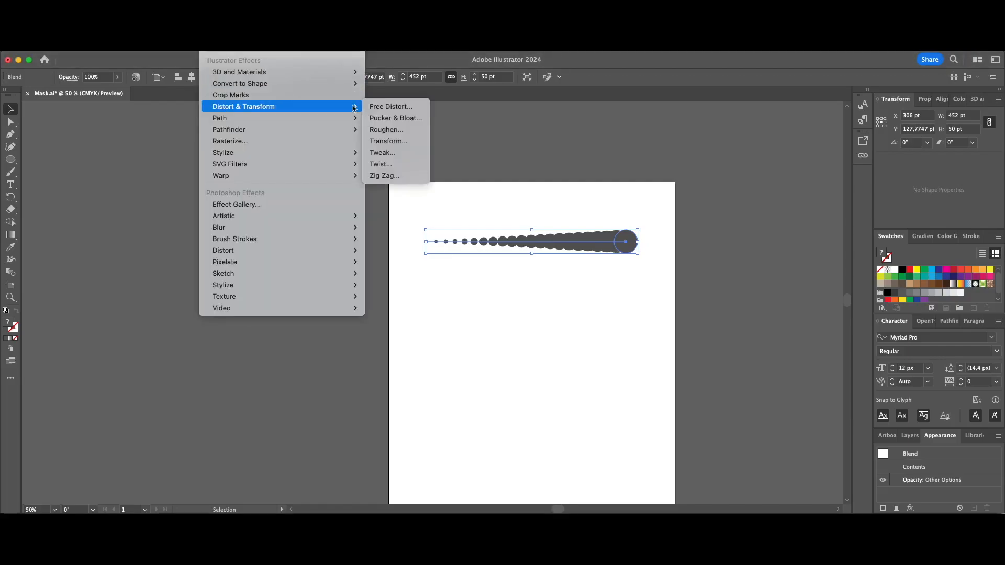
pyautogui.click(414, 142)
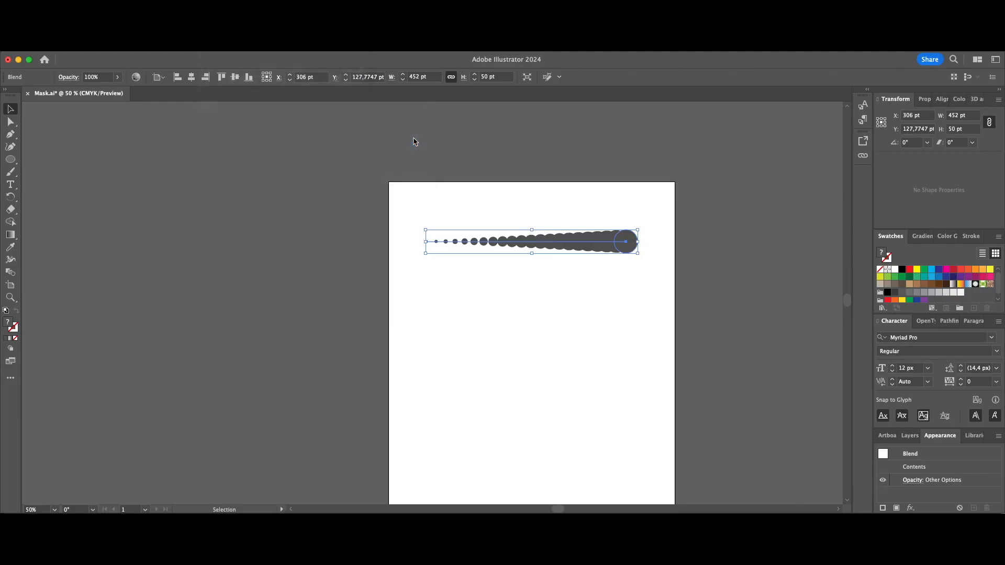
pyautogui.press('BackSpace')
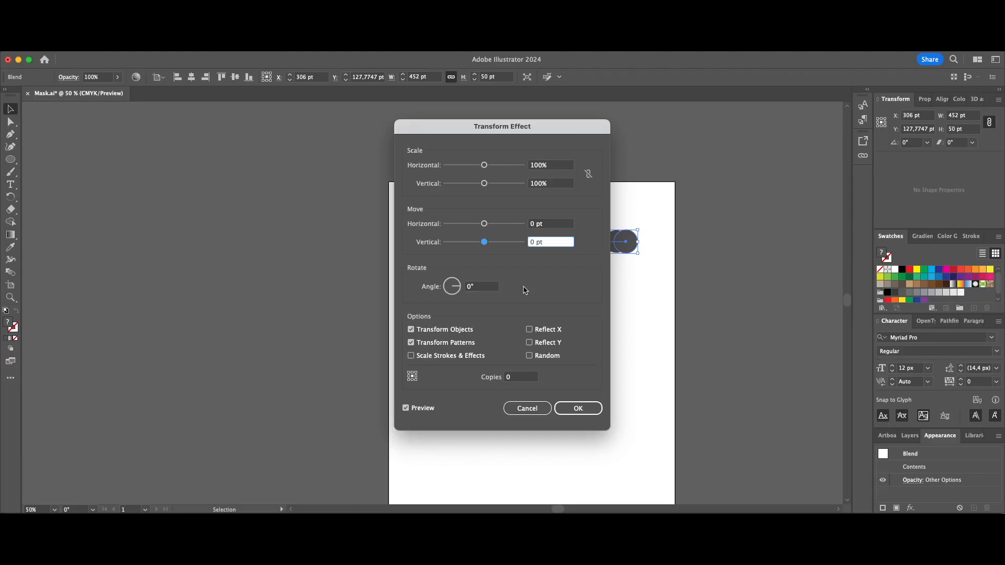
pyautogui.write('3')
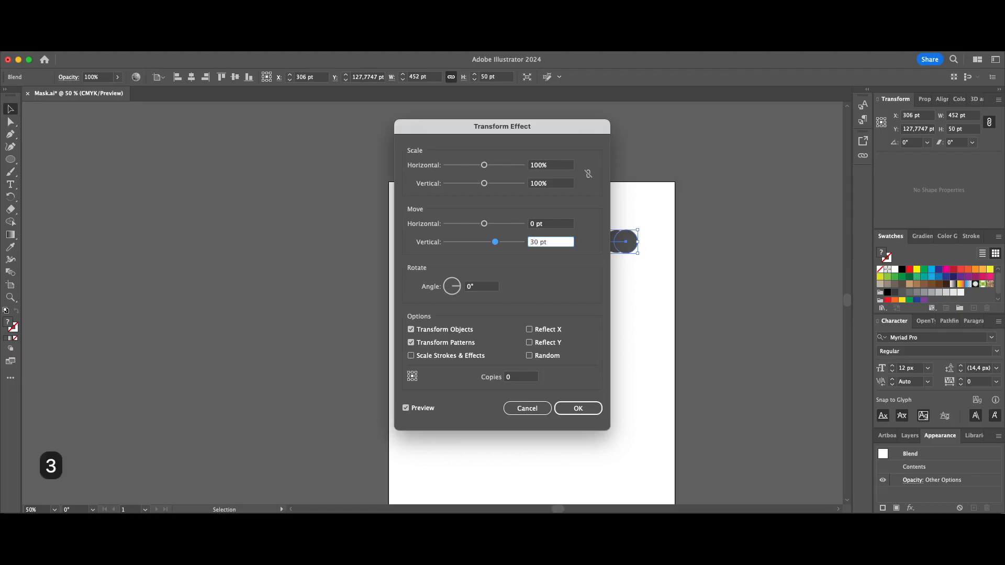
pyautogui.click(512, 377)
pyautogui.press('Left')
pyautogui.write('1')
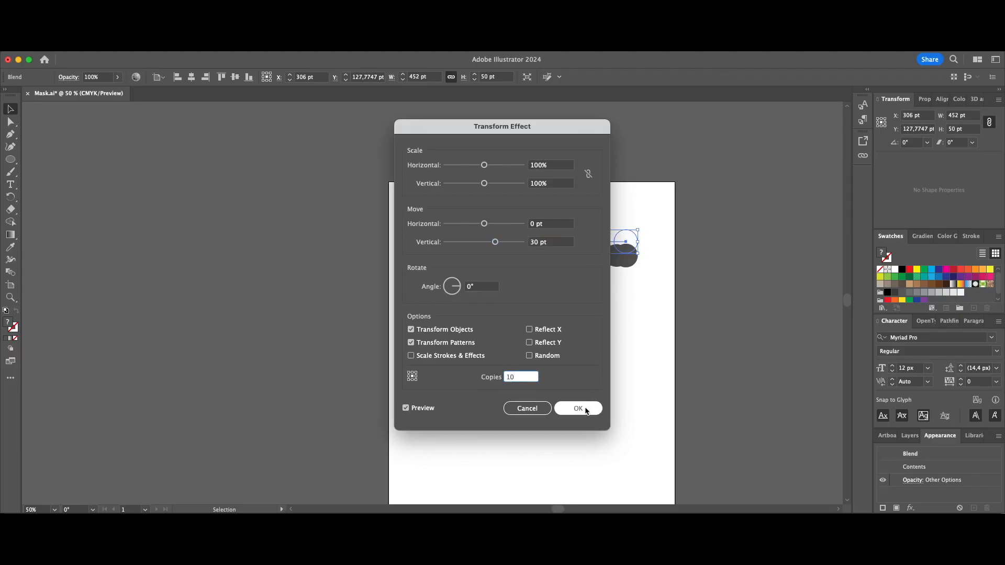
pyautogui.press('Return')
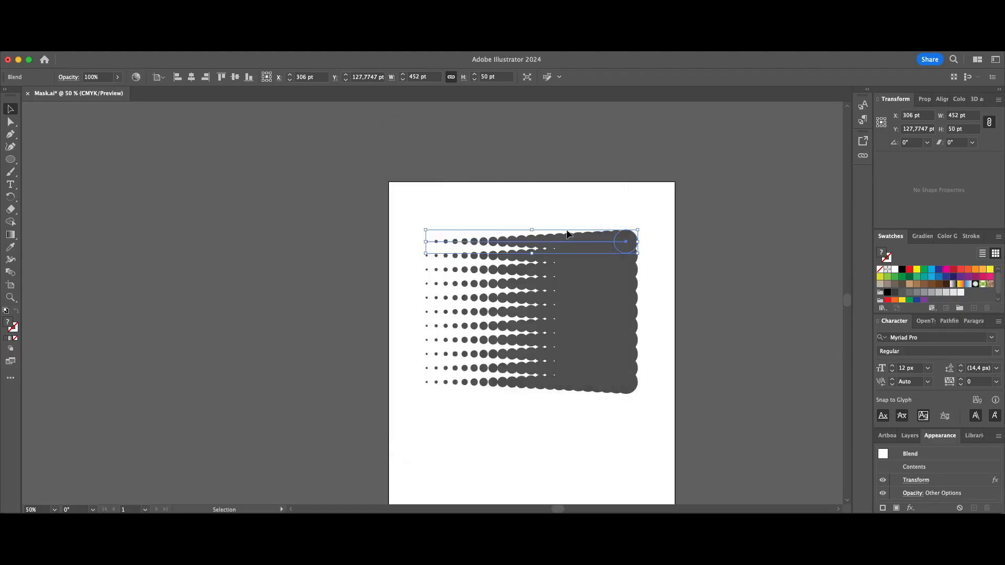
pyautogui.click(668, 316)
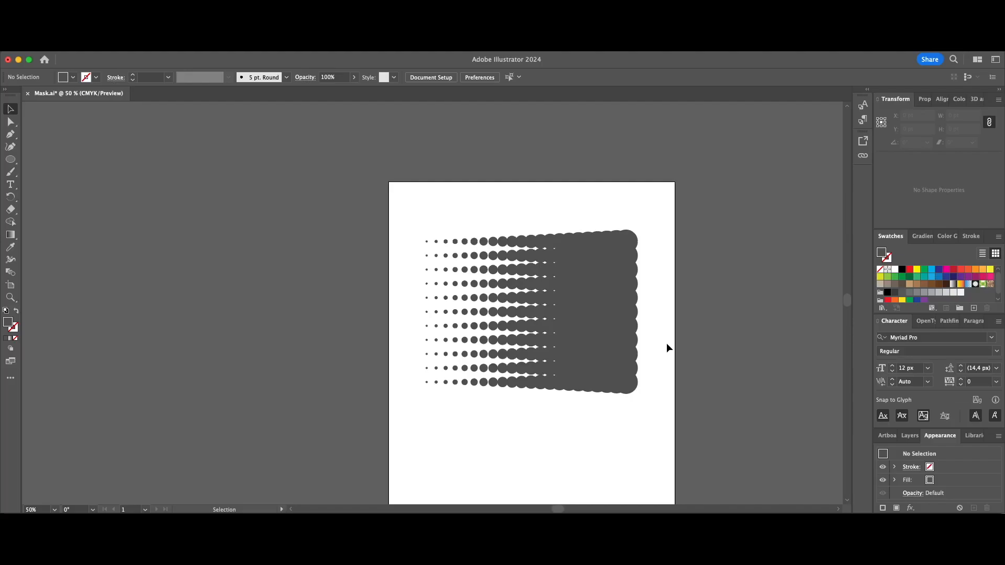
# Step: Copy the halftone blend, paste it into the Mask Animation Tutorial file in Figma, and group the pasted artwork
pyautogui.click(574, 335)
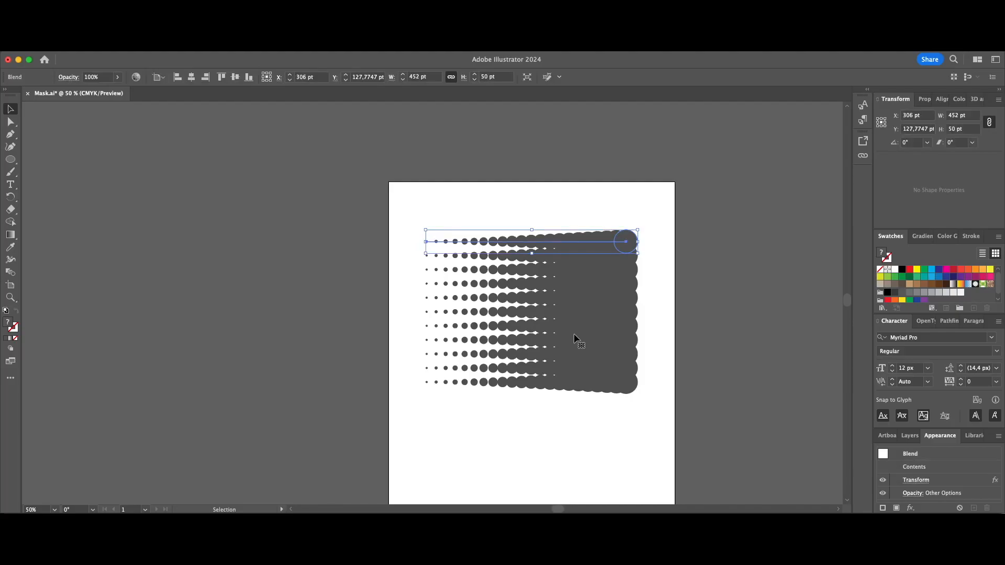
pyautogui.press('super+c')
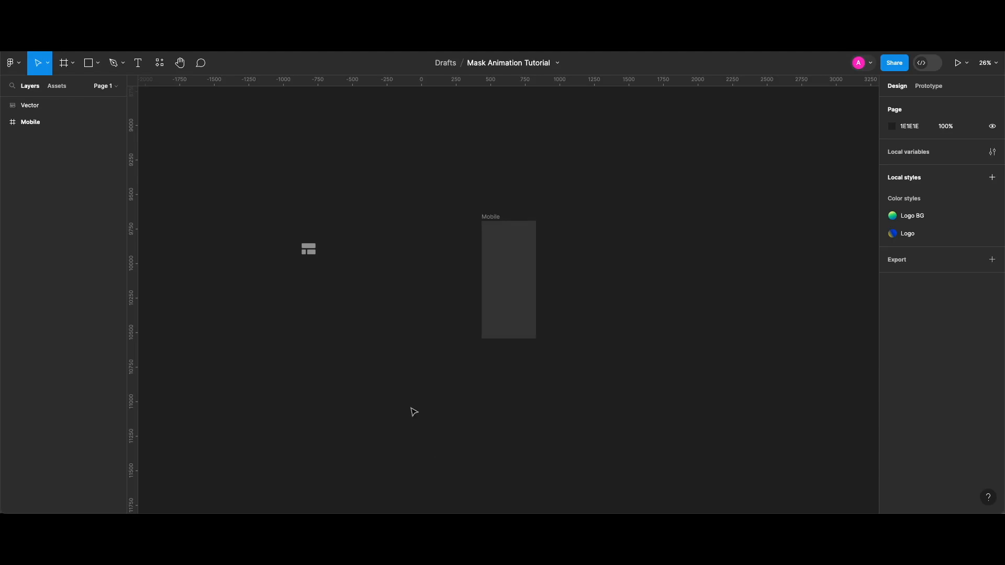
pyautogui.press('super+v')
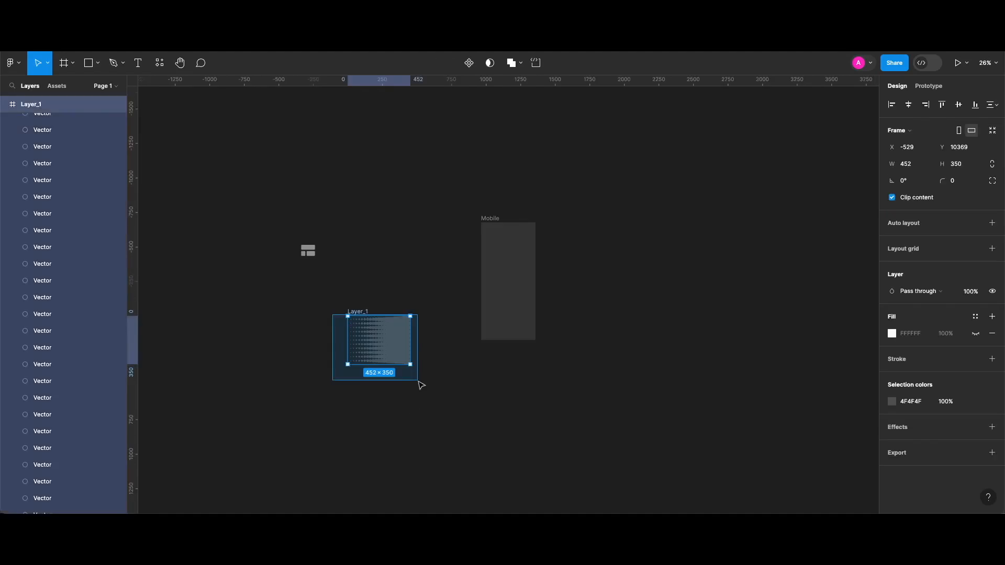
pyautogui.press('super+g')
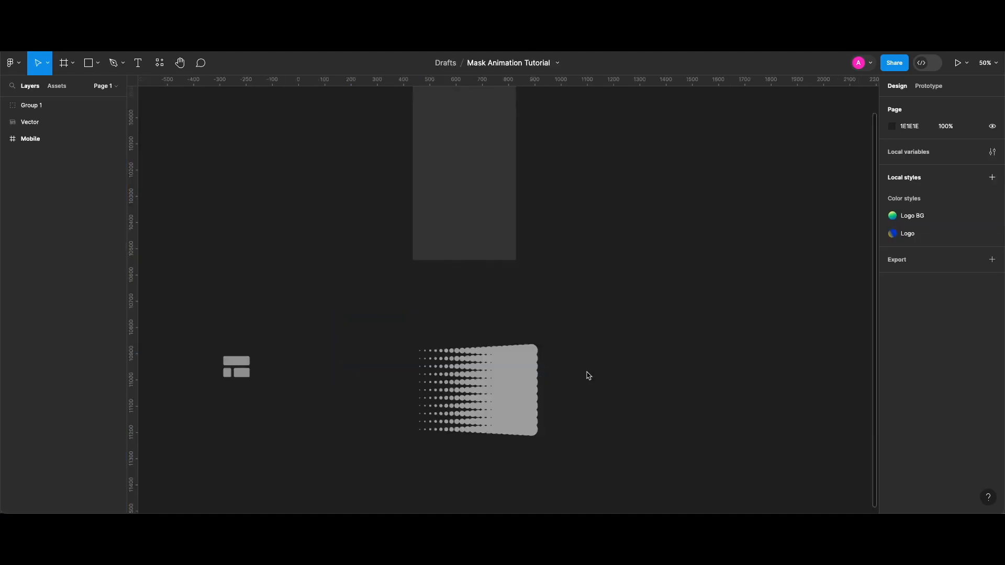
# Step: Draw a 350 × 350 square overlapping the halftone's solid right edge and fill it with the halftone's colour, 9D9D9D
pyautogui.press('r')
pyautogui.moveTo(537, 344)
pyautogui.mouseDown()
pyautogui.moveTo(619, 370)
pyautogui.moveTo(650, 424)
pyautogui.moveTo(658, 405)
pyautogui.moveTo(595, 437)
pyautogui.moveTo(572, 402)
pyautogui.mouseUp()
pyautogui.press('v')
pyautogui.press('i')
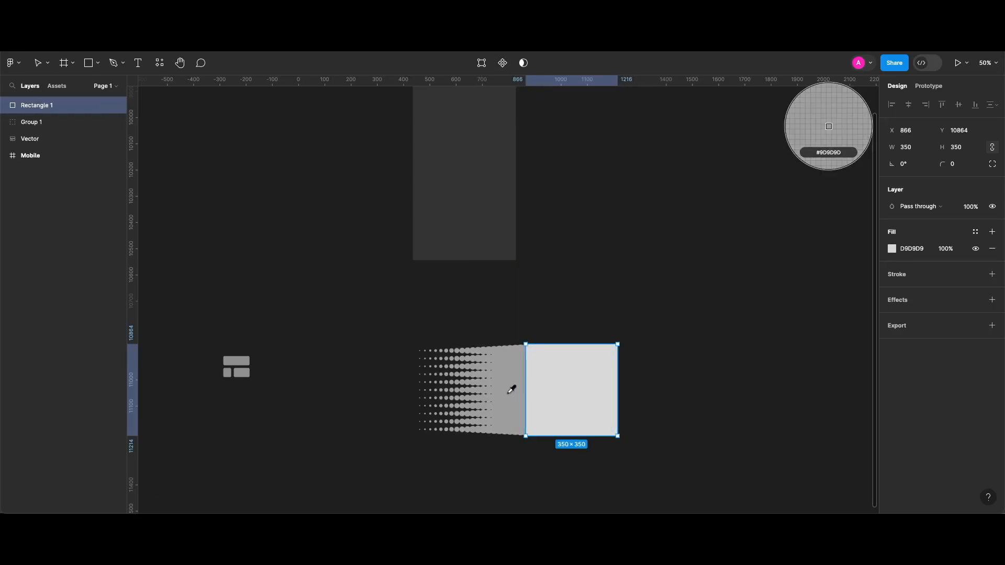
pyautogui.click(518, 388)
pyautogui.click(687, 421)
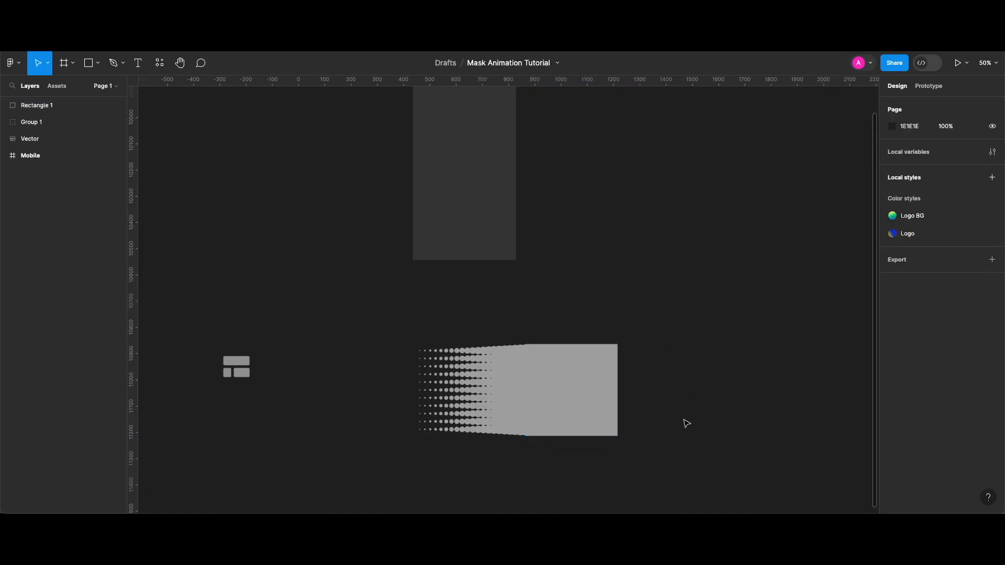
# Step: Group the solid square together with the halftone artwork
pyautogui.click(530, 403)
pyautogui.keyDown('shift'); pyautogui.click(506, 393); pyautogui.keyUp('shift')
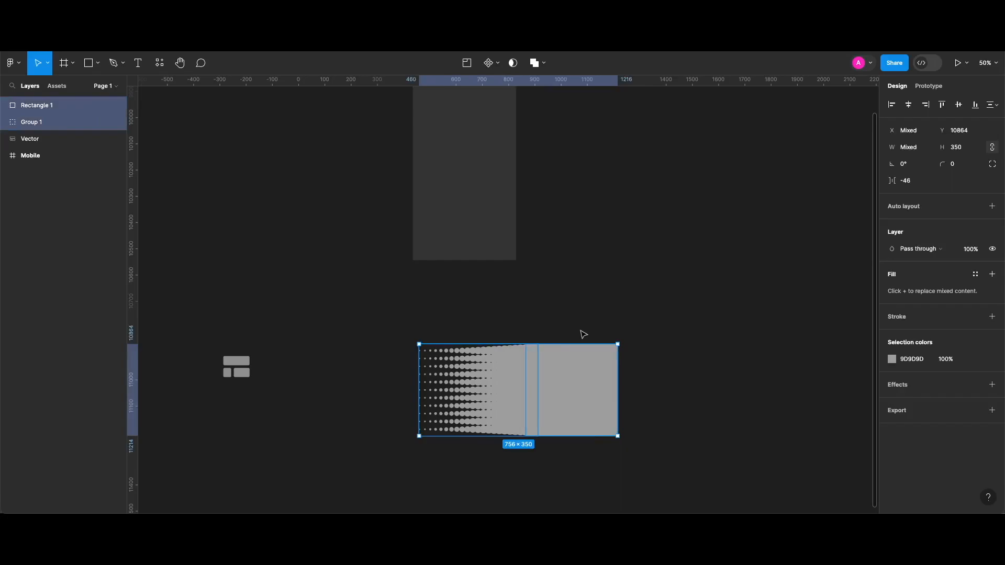
pyautogui.press('super+g')
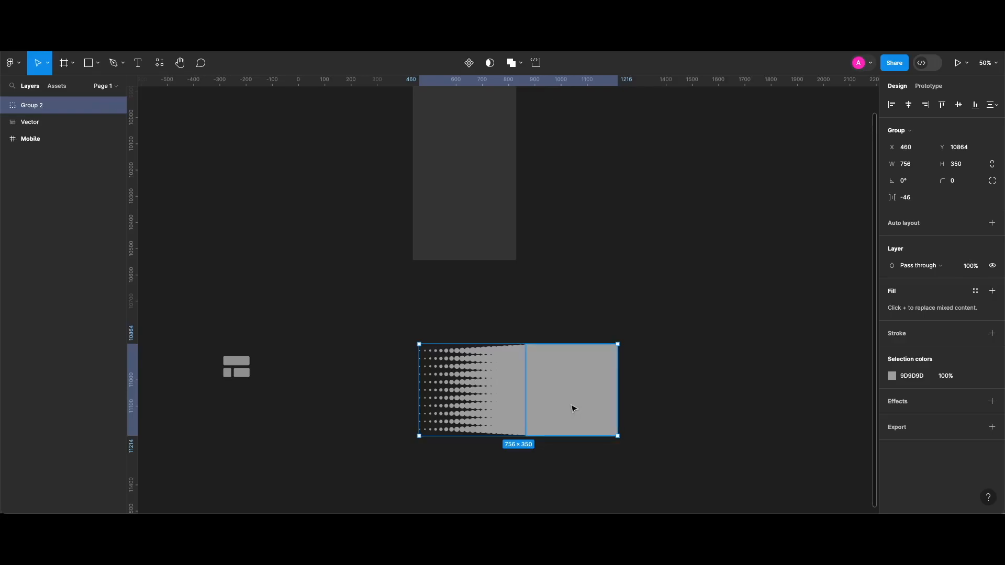
# Step: Place a horizontally flipped duplicate of the group on its right side, overlapping the solid ends by about 26 px
pyautogui.press('super+d')
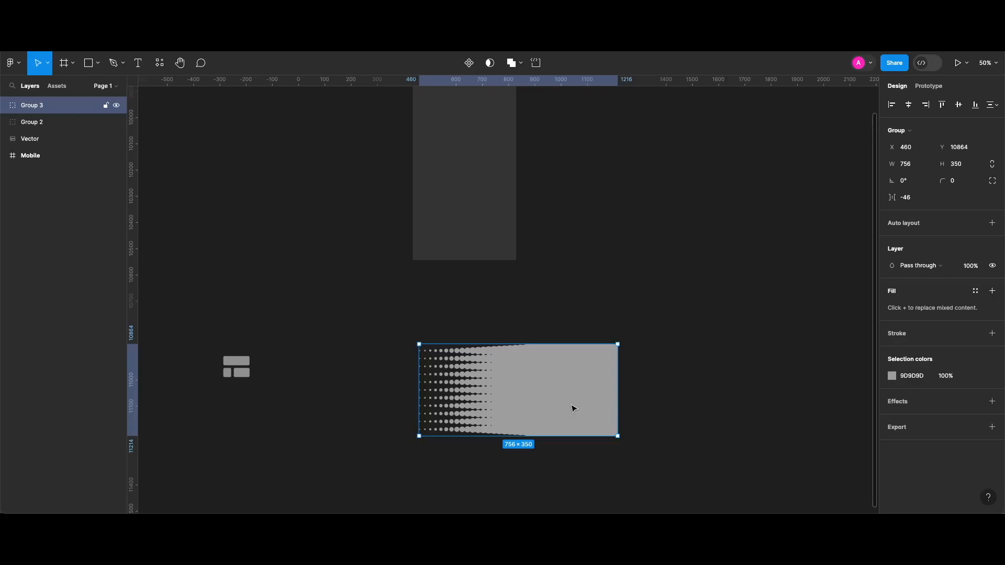
pyautogui.hotkey('shift', 'h')
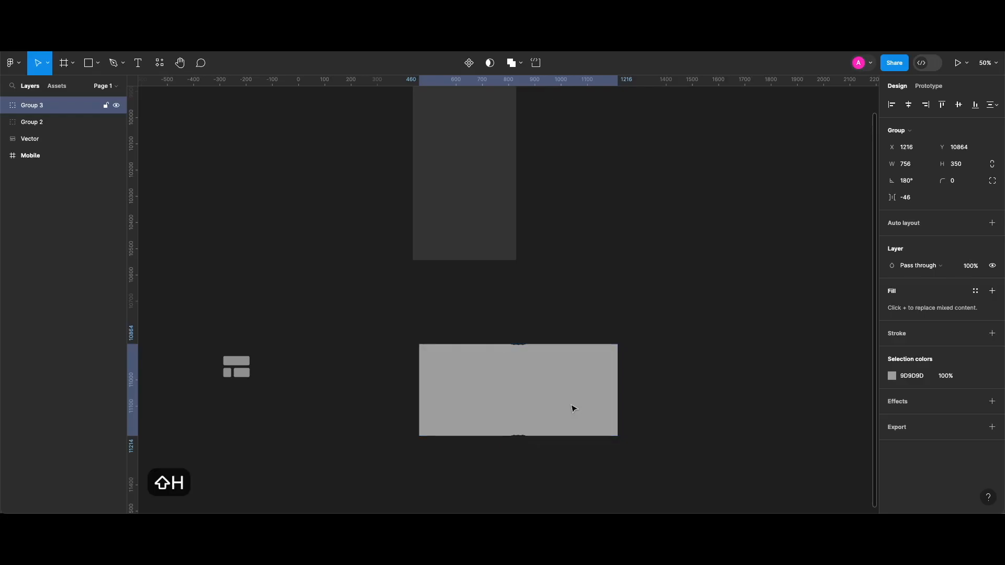
pyautogui.hotkey('shift', 'Right')
pyautogui.hotkey('shift', 'Right')
pyautogui.hotkey('shift', 'Right')
pyautogui.hotkey('shift', 'Right')
pyautogui.hotkey('shift', 'Right')
pyautogui.hotkey('shift', 'Right')
pyautogui.hotkey('shift', 'Right')
pyautogui.hotkey('shift', 'Right')
pyautogui.hotkey('shift', 'Right')
pyautogui.hotkey('shift', 'Right')
pyautogui.hotkey('shift', 'Right')
pyautogui.hotkey('shift', 'Right')
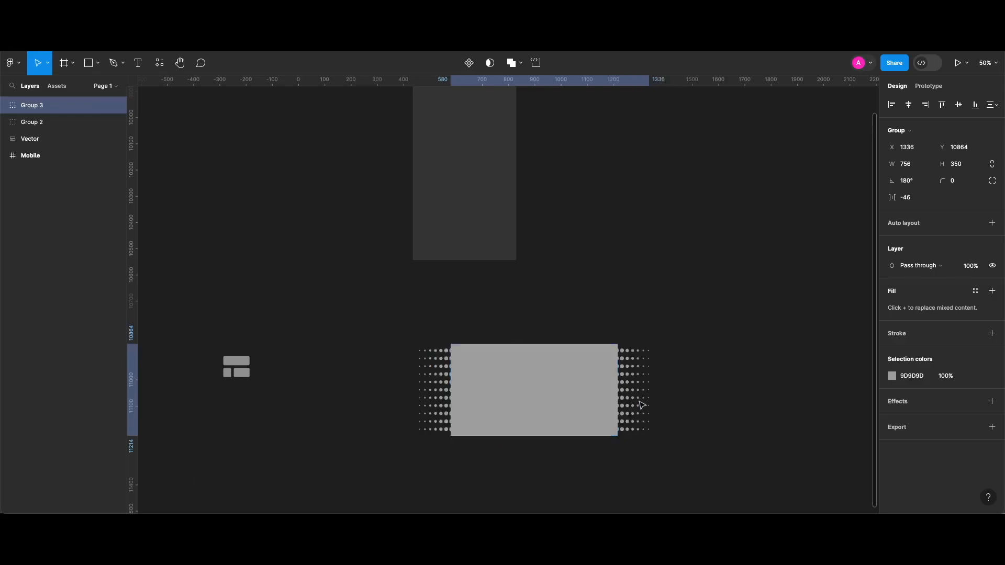
pyautogui.moveTo(640, 402)
pyautogui.mouseDown()
pyautogui.moveTo(665, 399)
pyautogui.moveTo(634, 397)
pyautogui.mouseUp()
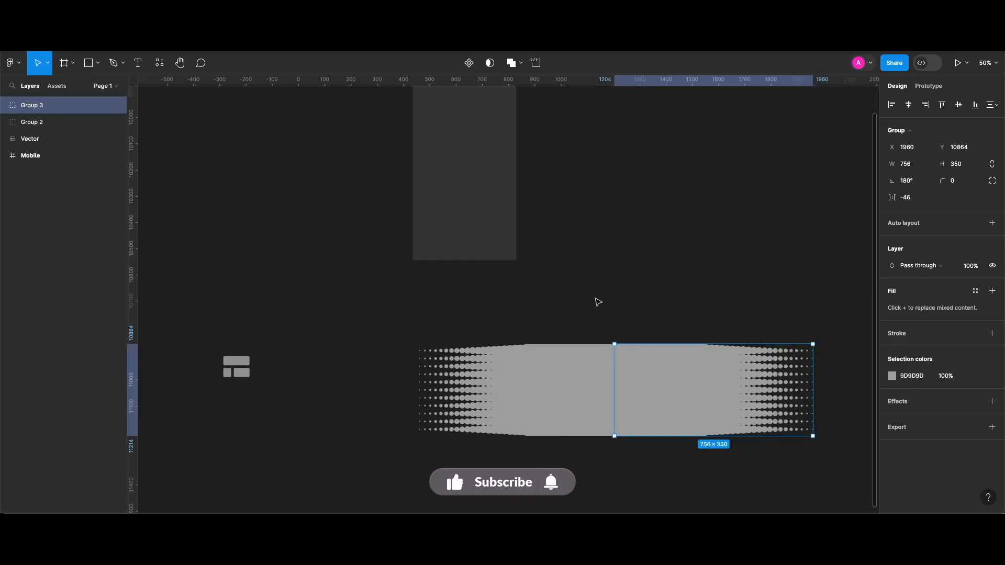
pyautogui.click(190, 458)
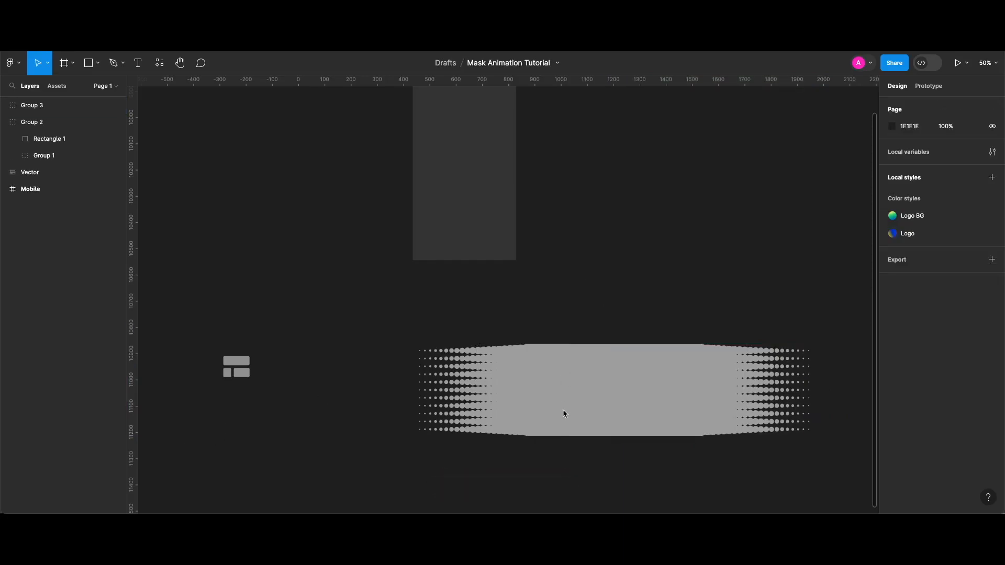
# Step: Group the two mirrored halftone halves into one 1486 × 350 shape
pyautogui.click(646, 400)
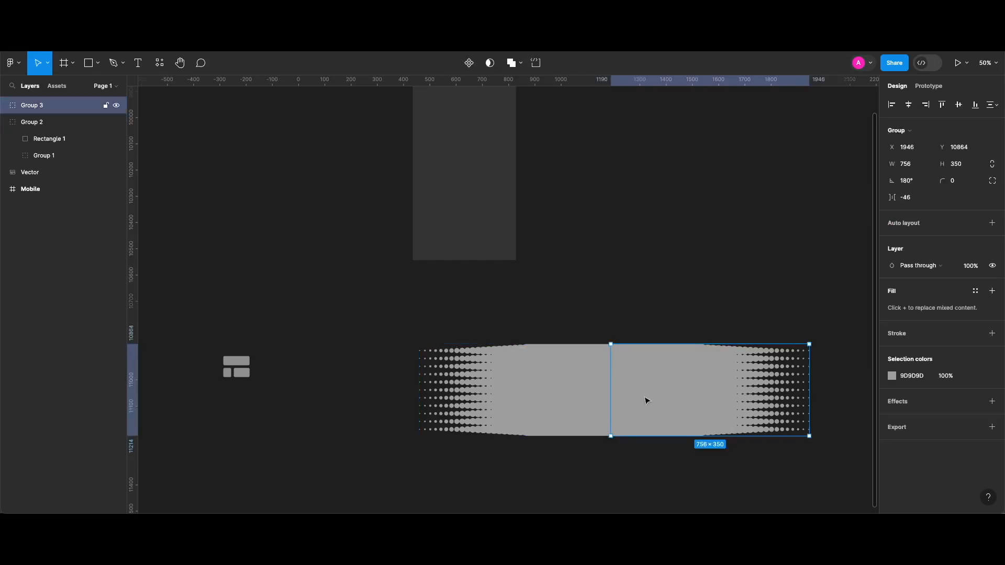
pyautogui.keyDown('shift'); pyautogui.click(574, 381); pyautogui.keyUp('shift')
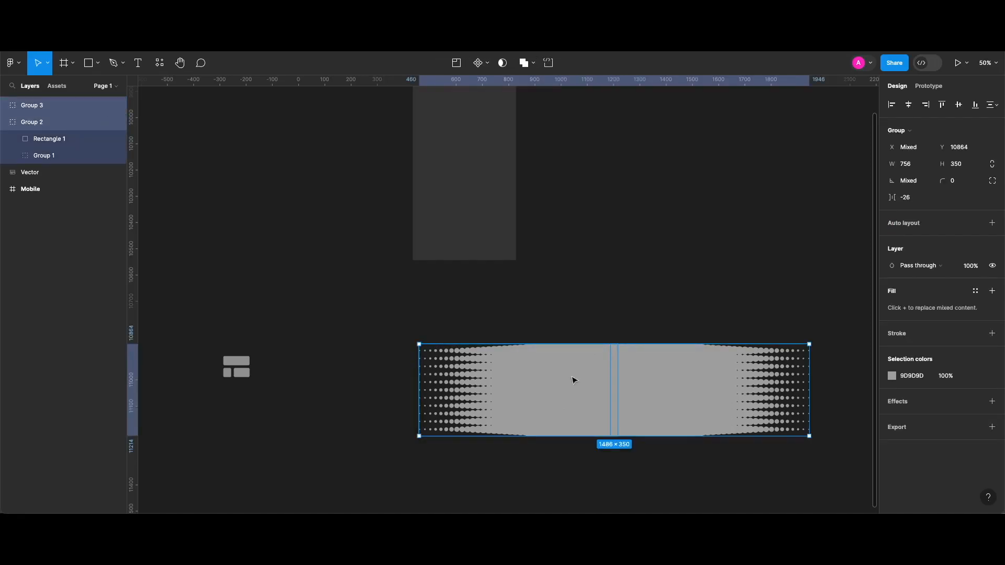
pyautogui.press('super+g')
pyautogui.scroll(-1, 574, 381)
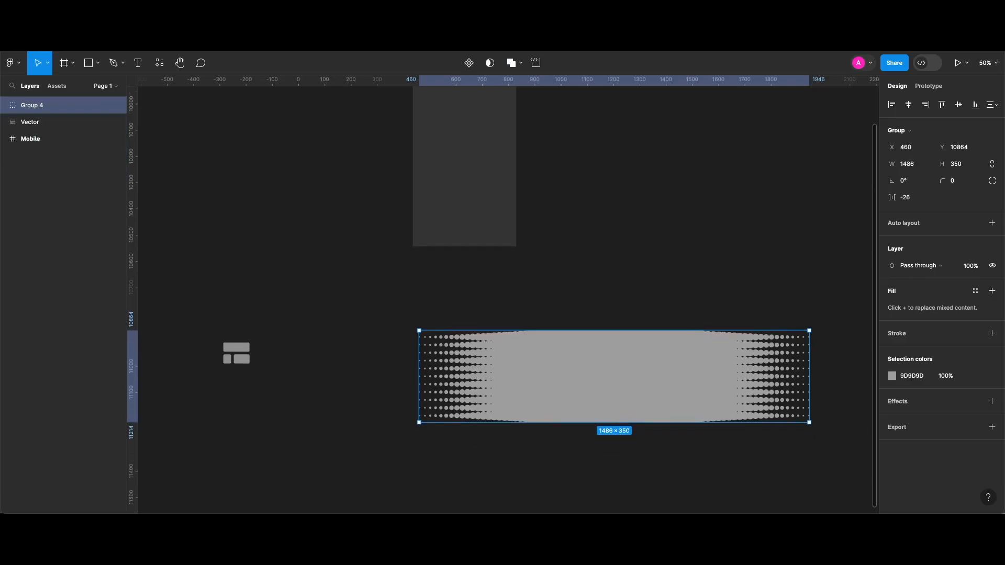
pyautogui.press('Escape')
# Step: Draw a 240 × 240 circle between the logo icon and the halftone shape and fill it with the Logo BG colour style
pyautogui.scroll(1, 508, 300)
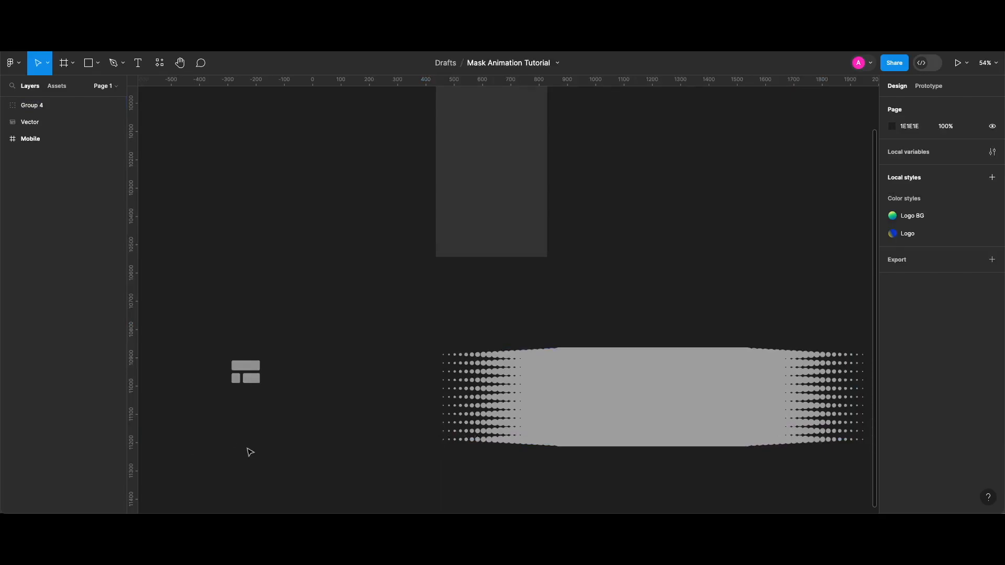
pyautogui.scroll(2, 249, 452)
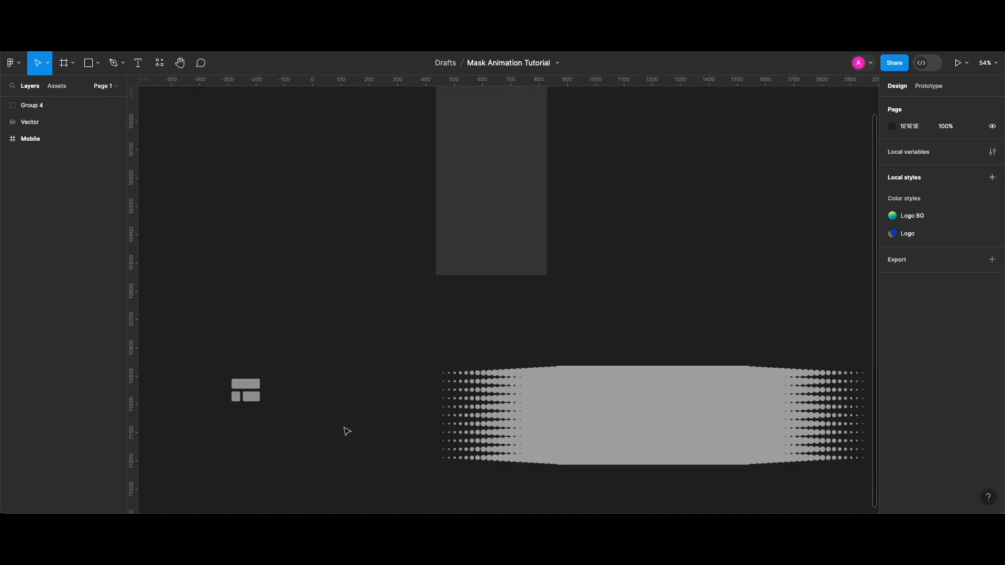
pyautogui.press('o')
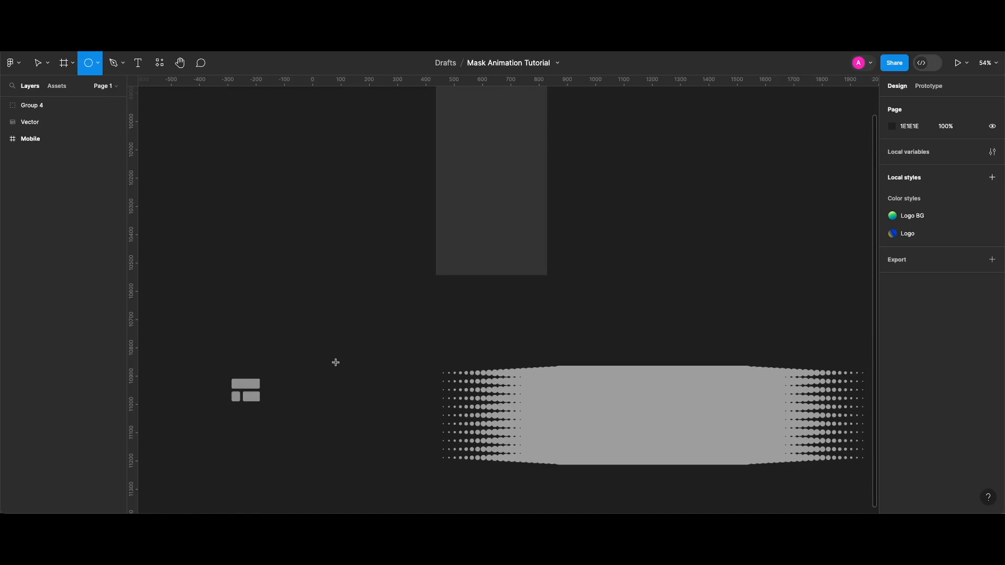
pyautogui.press('Escape')
pyautogui.press('o')
pyautogui.moveTo(317, 366)
pyautogui.mouseDown()
pyautogui.moveTo(357, 405)
pyautogui.moveTo(351, 399)
pyautogui.mouseUp()
pyautogui.click(909, 152)
pyautogui.write('240')
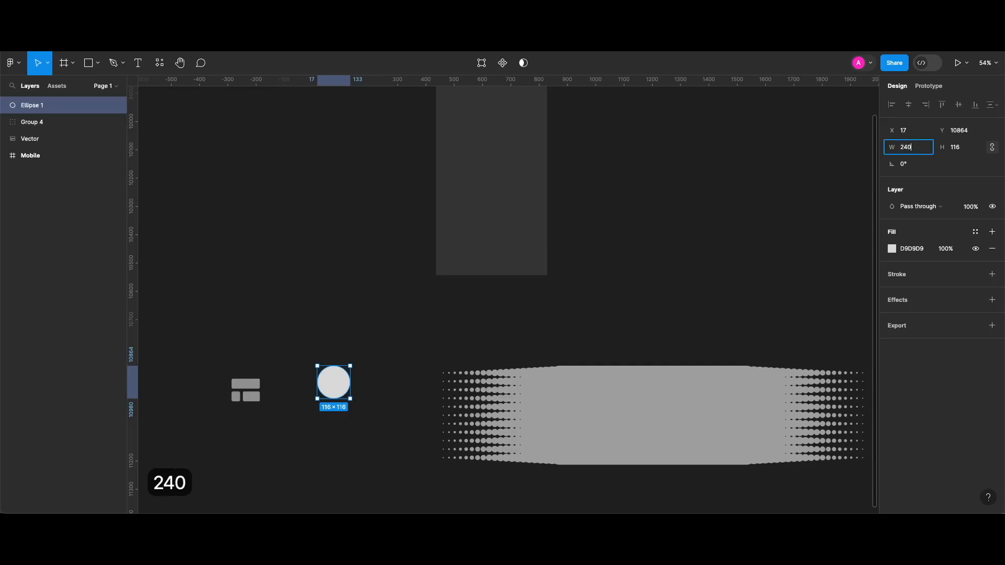
pyautogui.press('Return')
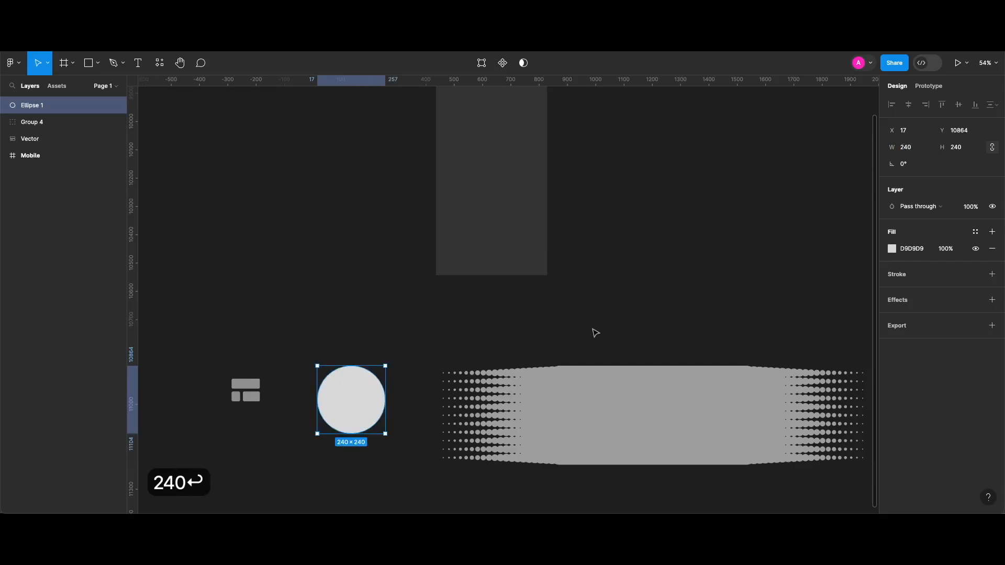
pyautogui.click(976, 234)
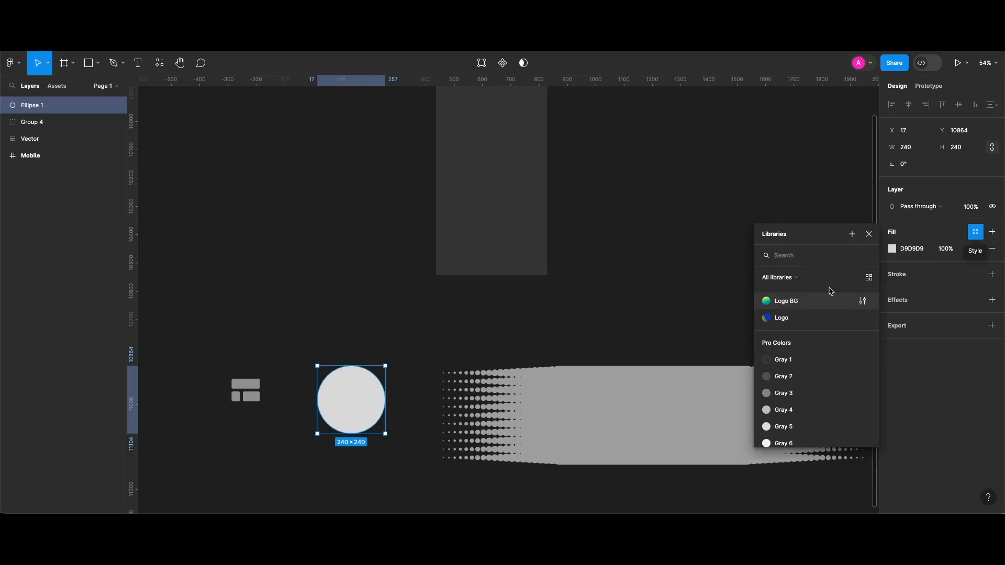
pyautogui.click(820, 305)
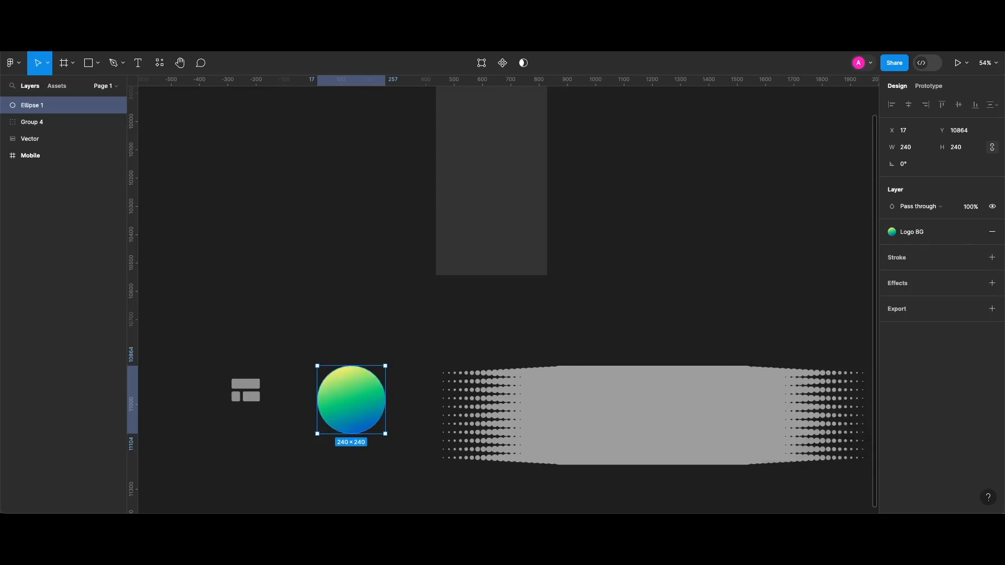
# Step: Apply the Logo colour style to the logo icon vector and set its layer blend mode to Plus lighter
pyautogui.click(251, 387)
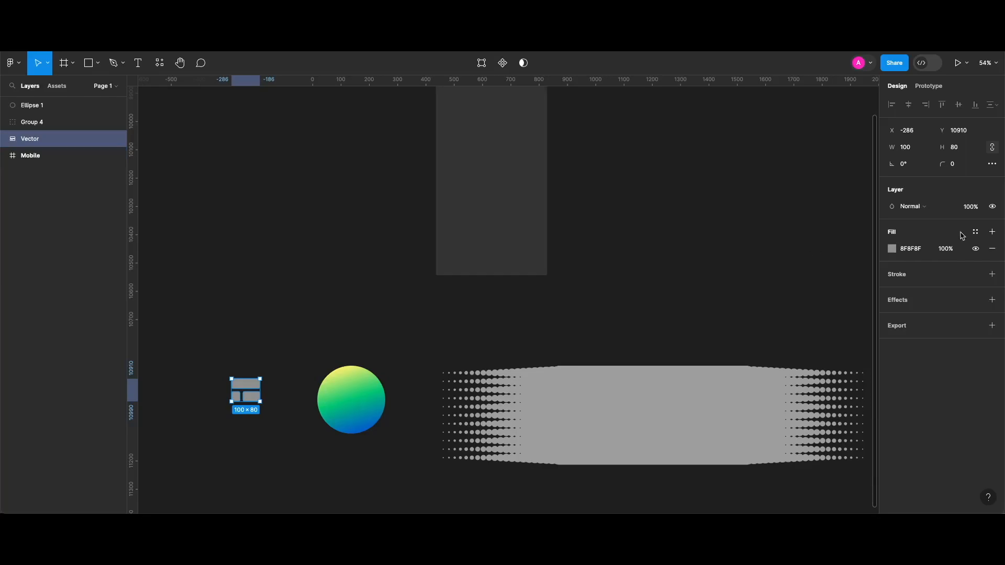
pyautogui.click(977, 233)
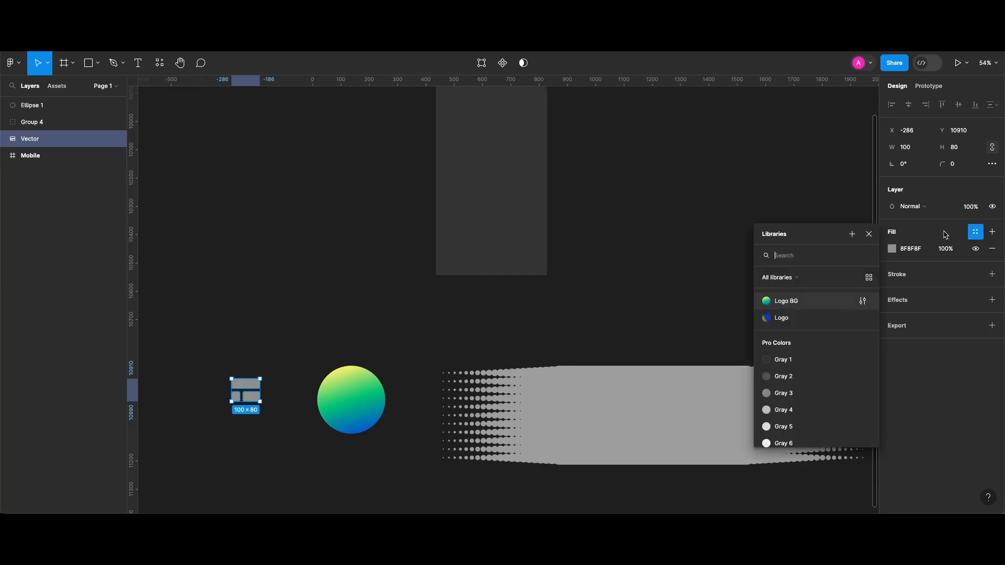
pyautogui.click(780, 321)
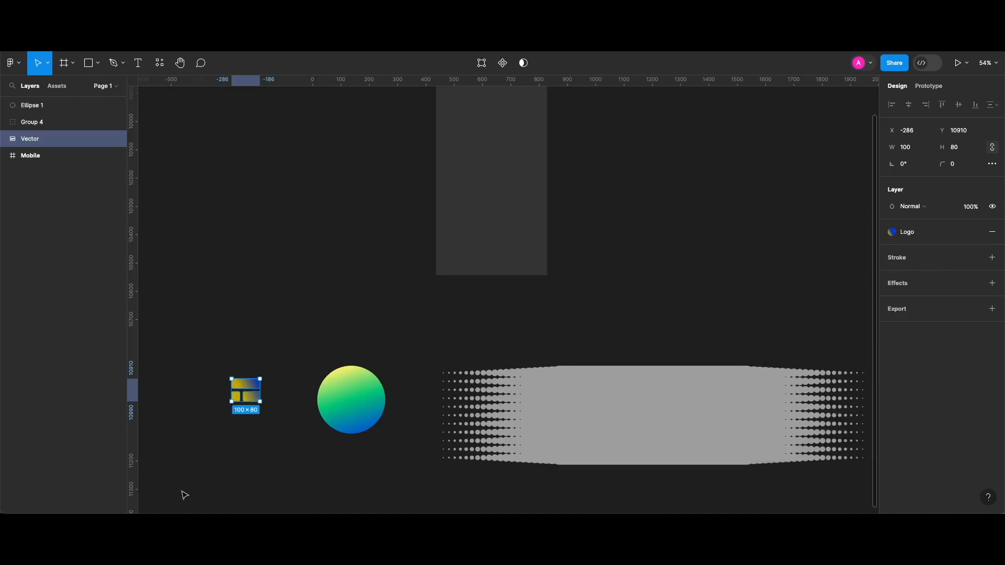
pyautogui.click(920, 210)
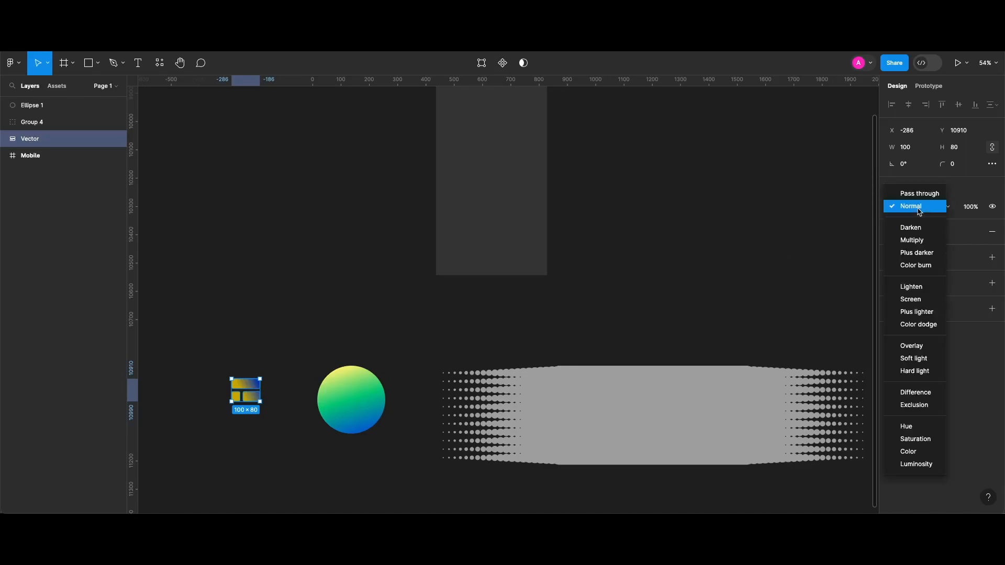
pyautogui.click(928, 313)
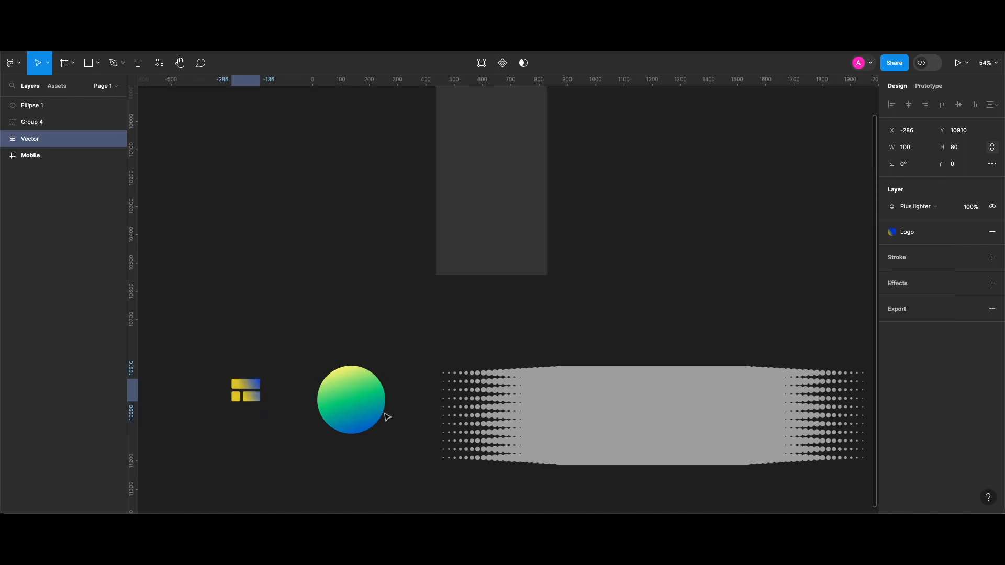
# Step: Bring the logo icon in front of the circle, centred on it, and group the two
pyautogui.moveTo(245, 391); pyautogui.dragTo(274, 401)
pyautogui.rightClick(271, 401)
pyautogui.click(329, 287)
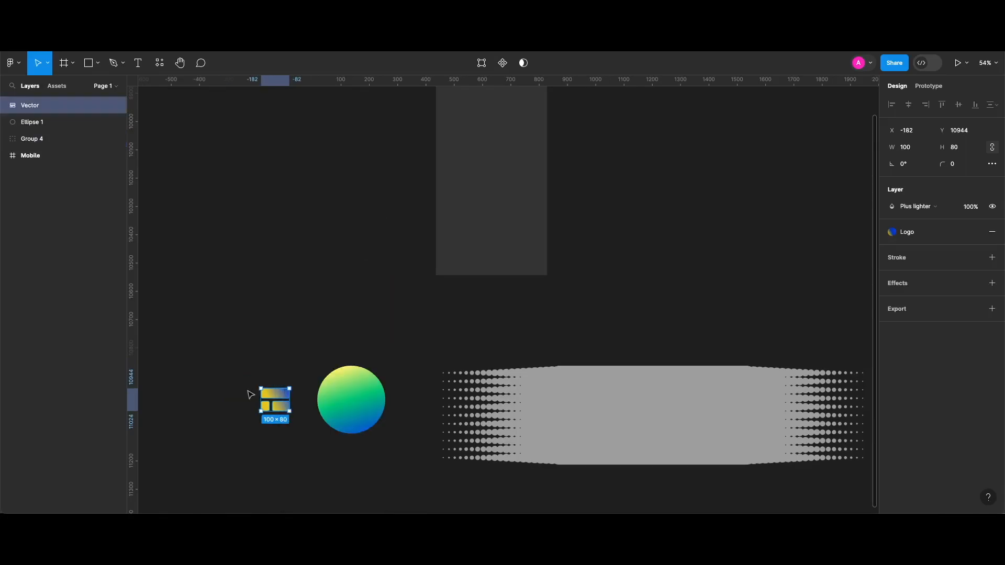
pyautogui.moveTo(273, 399); pyautogui.dragTo(350, 398)
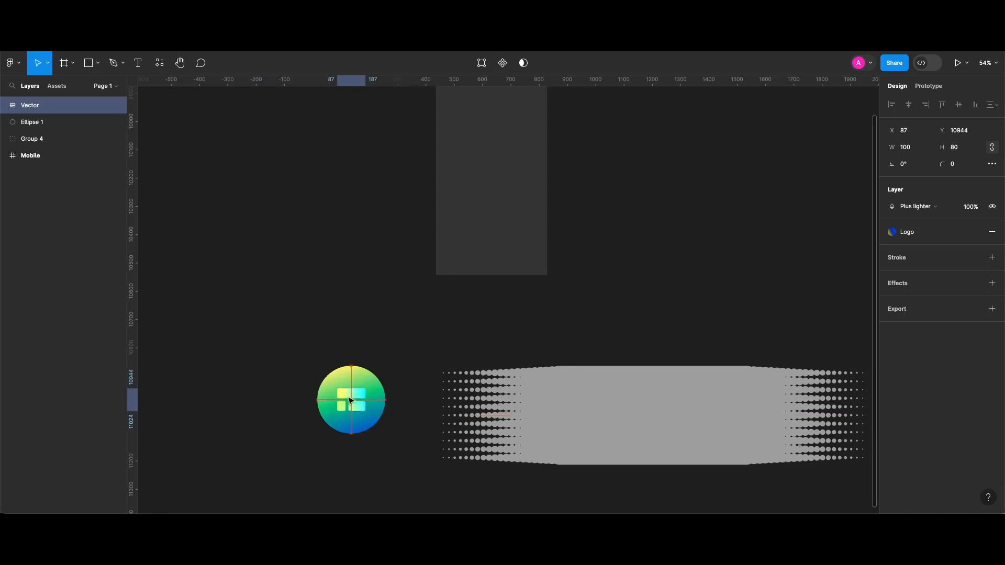
pyautogui.click(302, 361)
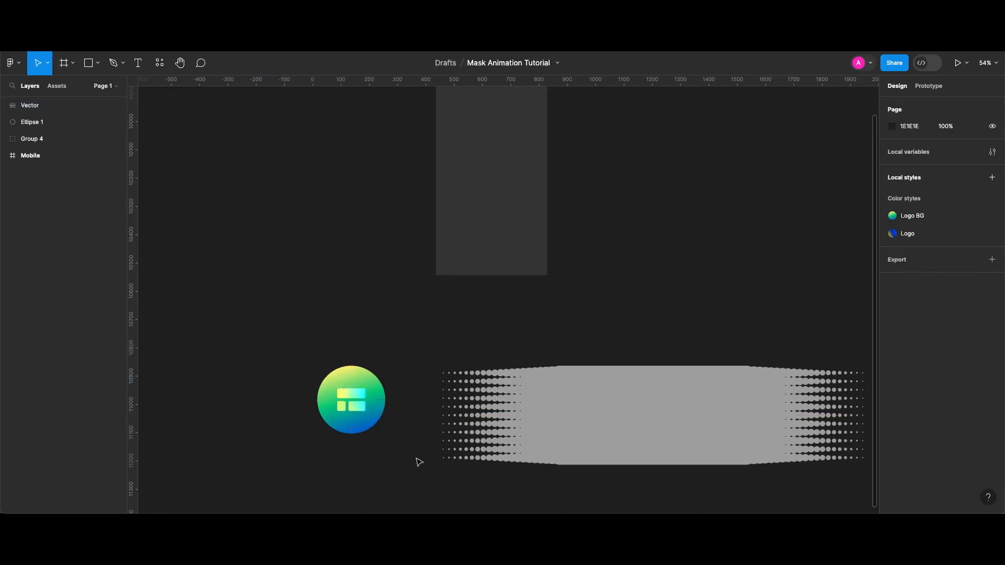
pyautogui.moveTo(390, 446); pyautogui.dragTo(314, 362)
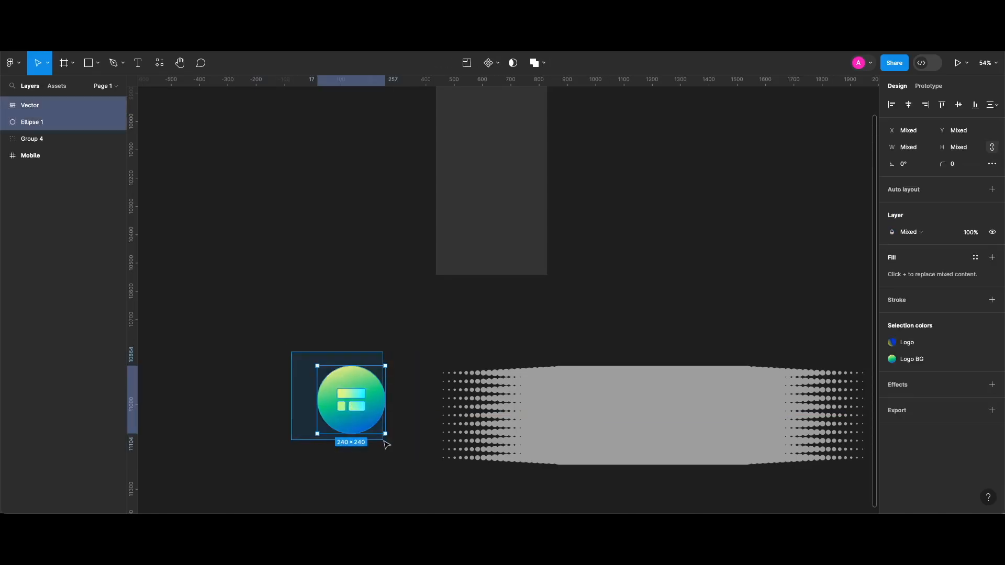
pyautogui.press('super+g')
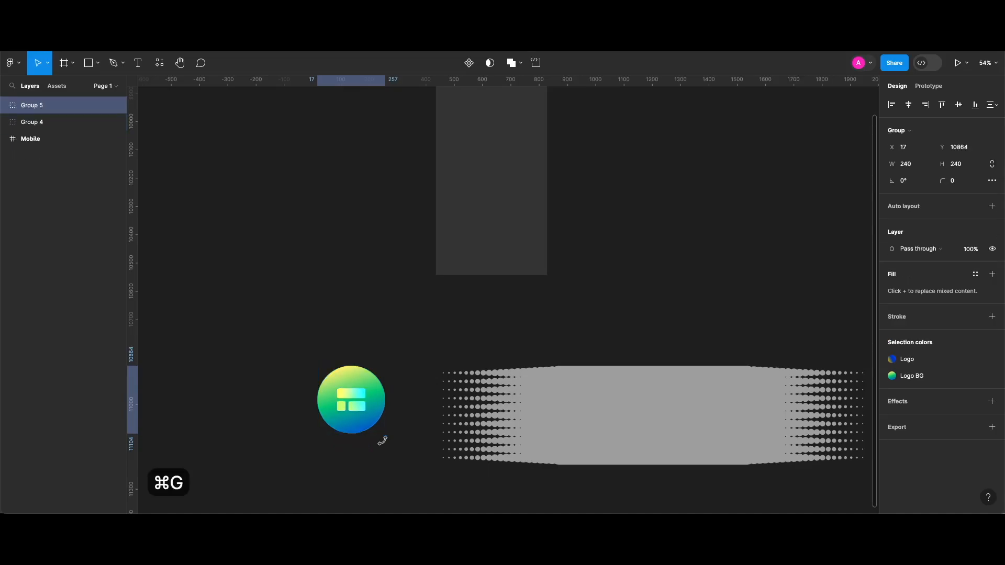
# Step: Move the halftone group over the Mobile frame and nest it inside the frame at X -499, Y 251
pyautogui.scroll(-3, 534, 391)
pyautogui.moveTo(552, 405); pyautogui.dragTo(451, 226)
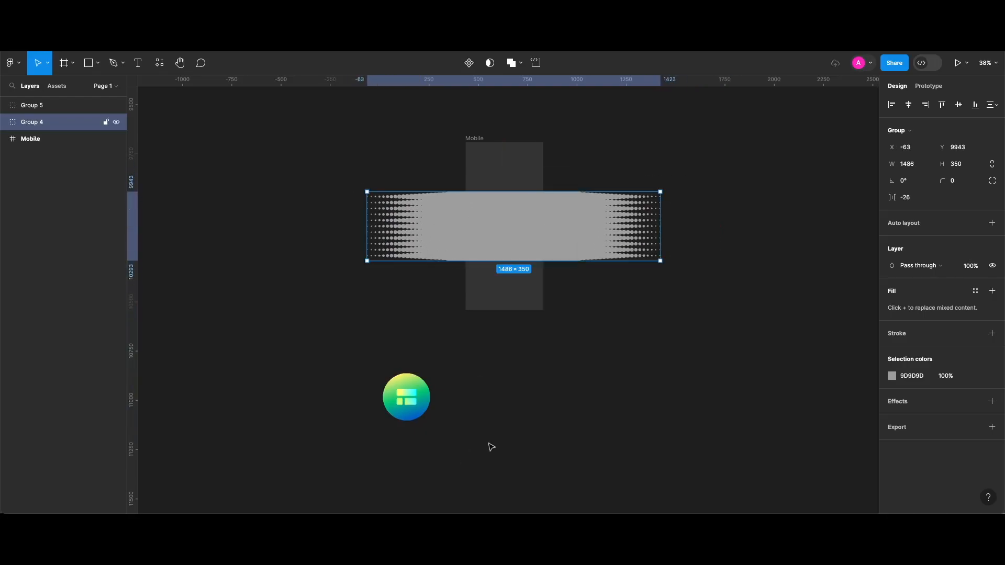
pyautogui.press('Escape')
pyautogui.click(521, 237)
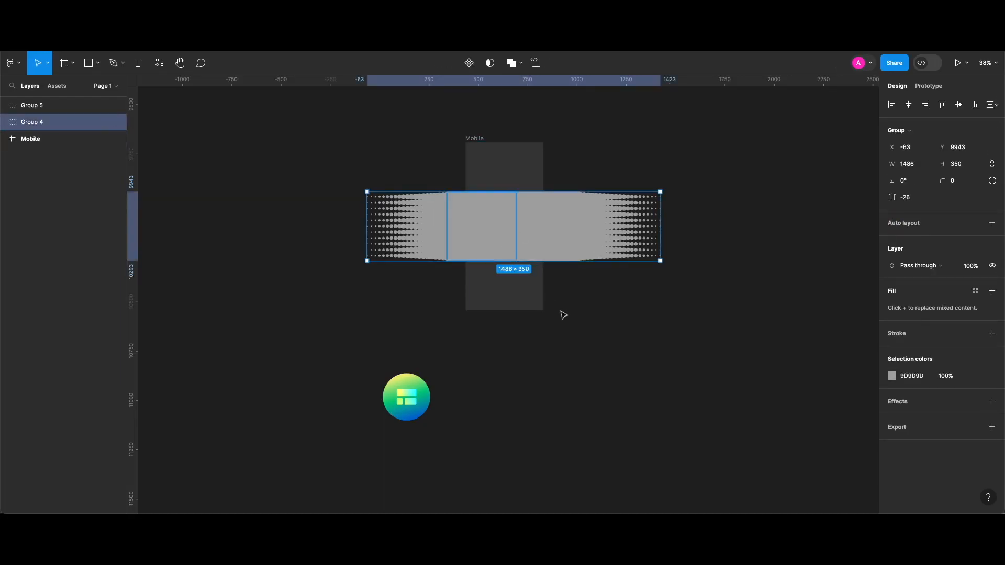
pyautogui.press('super+x')
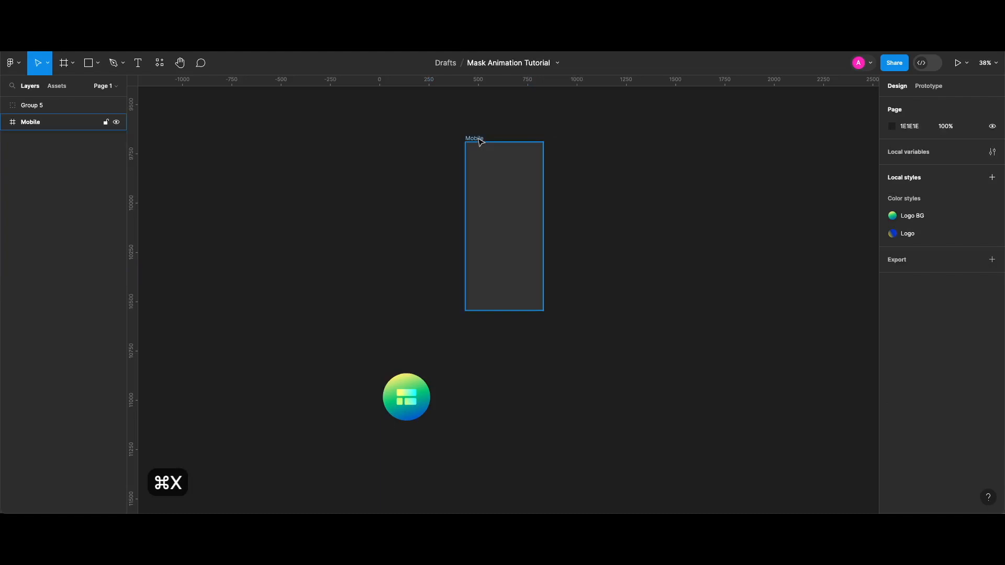
pyautogui.press('super+v')
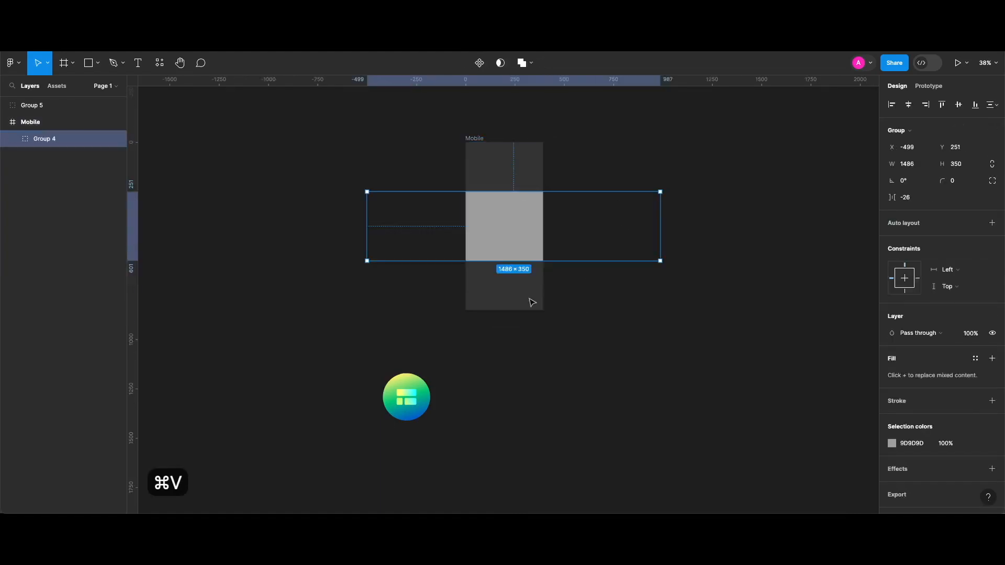
# Step: Move the circular logo group into the centre of the Mobile frame, above the halftone, at about X 77, Y 310
pyautogui.click(404, 415)
pyautogui.moveTo(401, 404); pyautogui.dragTo(504, 378)
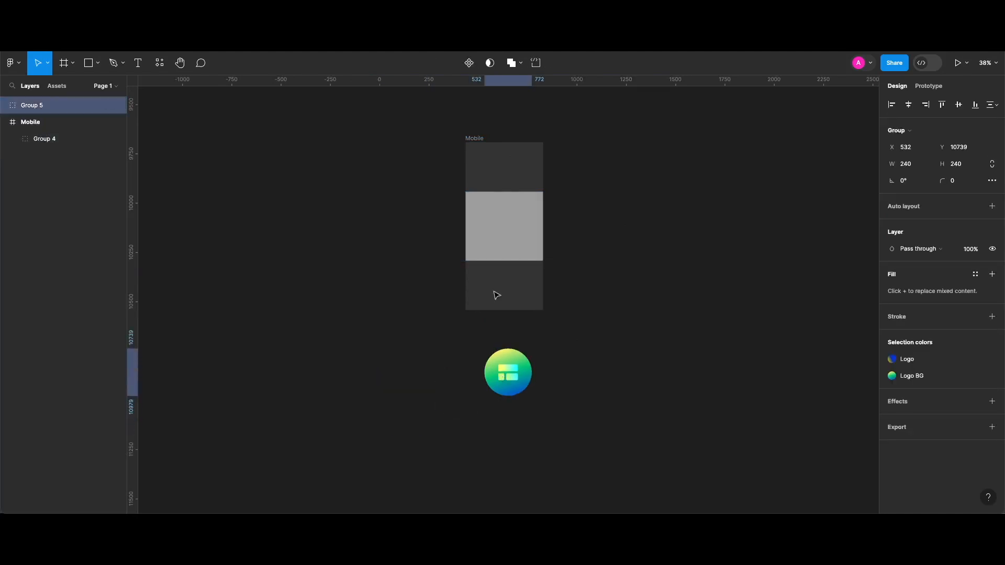
pyautogui.moveTo(499, 227); pyautogui.dragTo(499, 232)
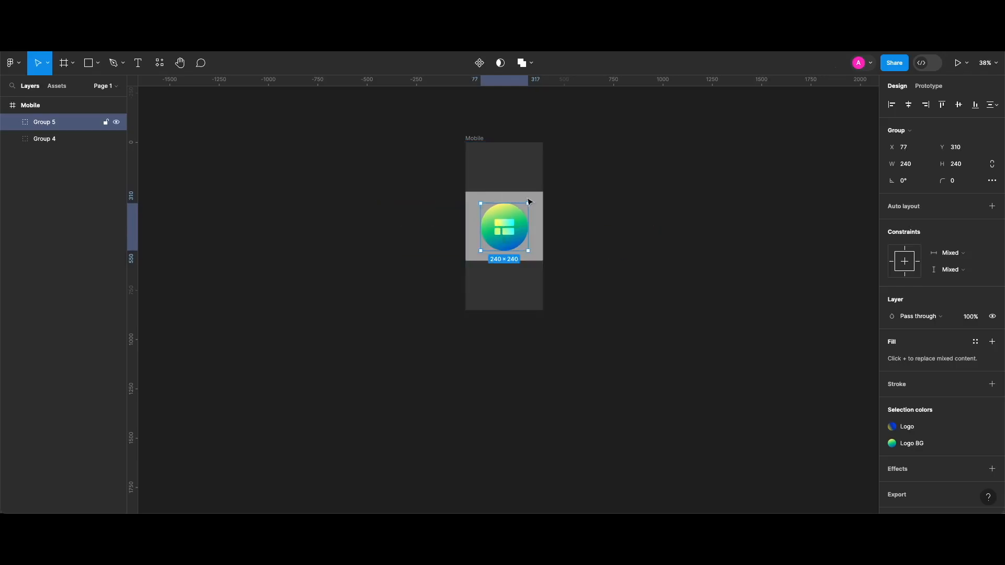
# Step: Centre the halftone group horizontally and vertically within the Mobile frame
pyautogui.click(544, 182)
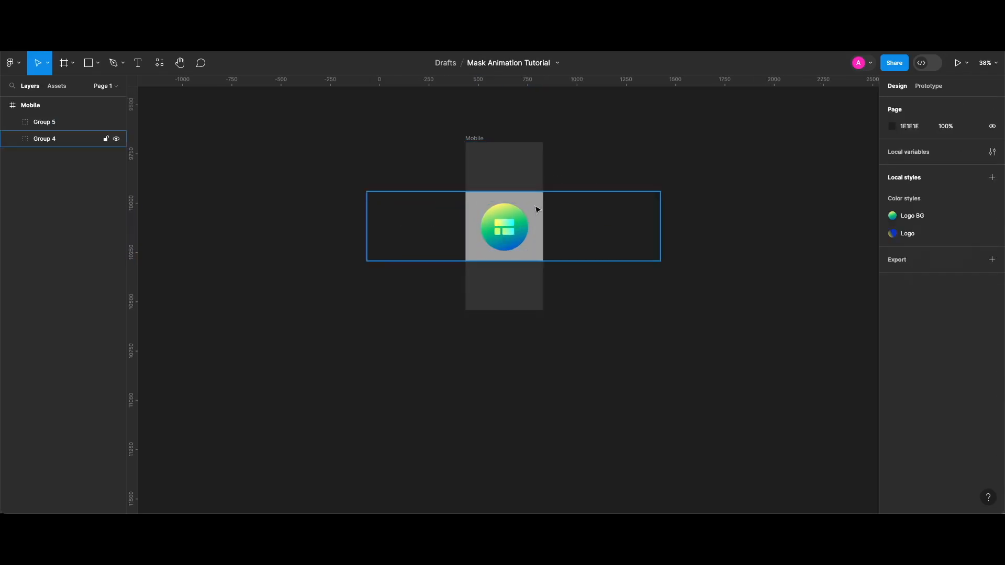
pyautogui.click(492, 204)
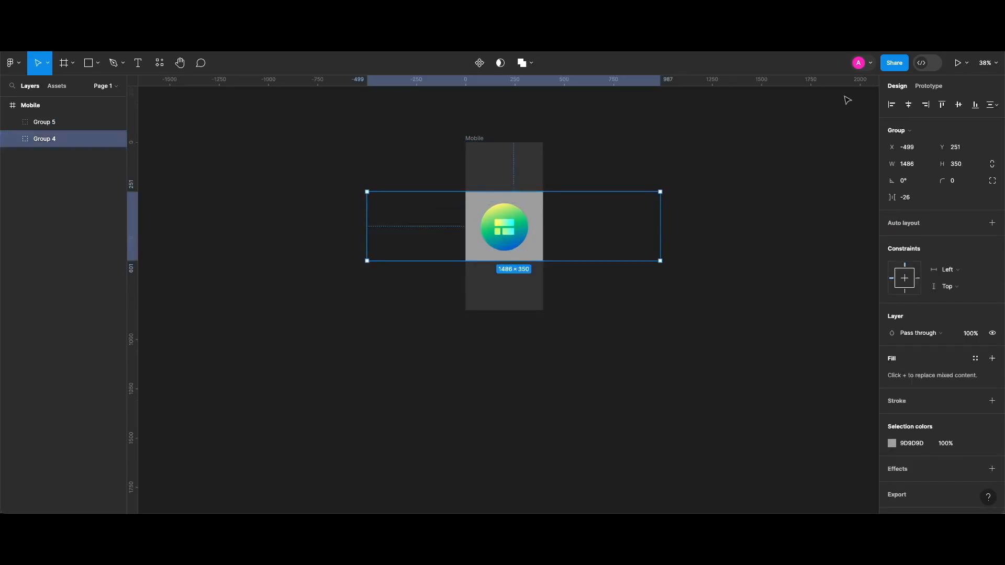
pyautogui.click(909, 106)
pyautogui.click(960, 107)
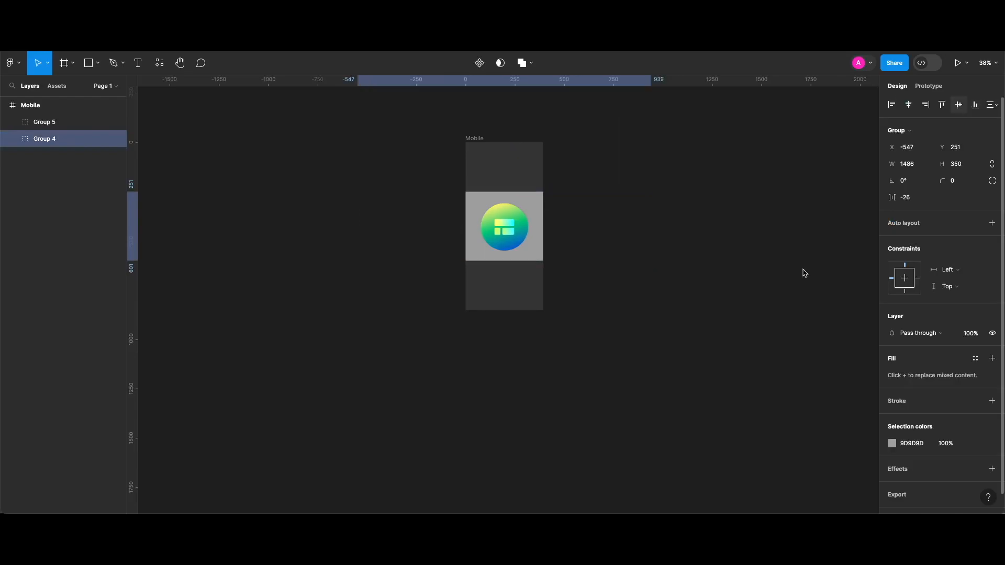
# Step: Select the circular logo group together with the halftone group and use the halftone as an alpha mask for the logo
pyautogui.click(594, 369)
pyautogui.click(505, 225)
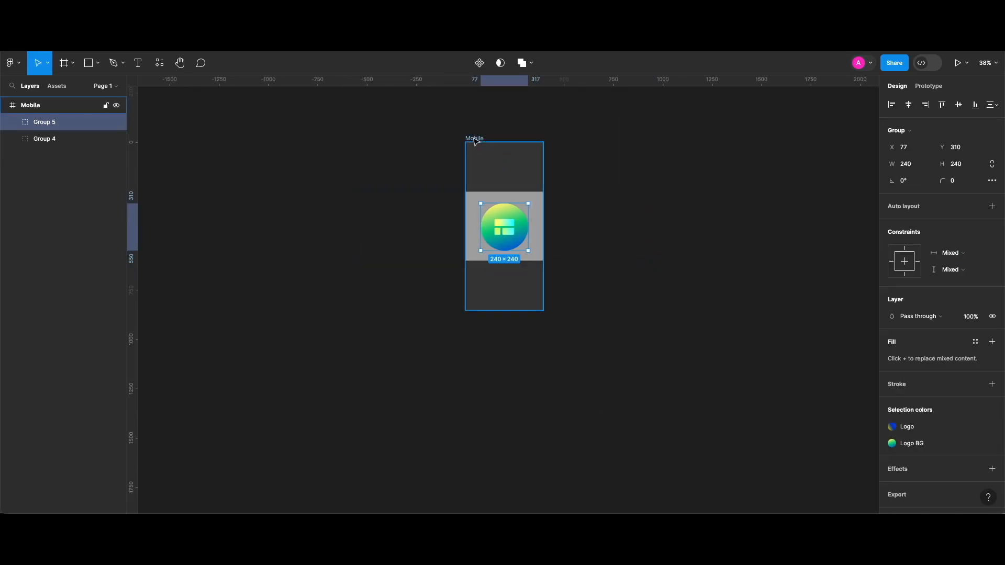
pyautogui.click(475, 140)
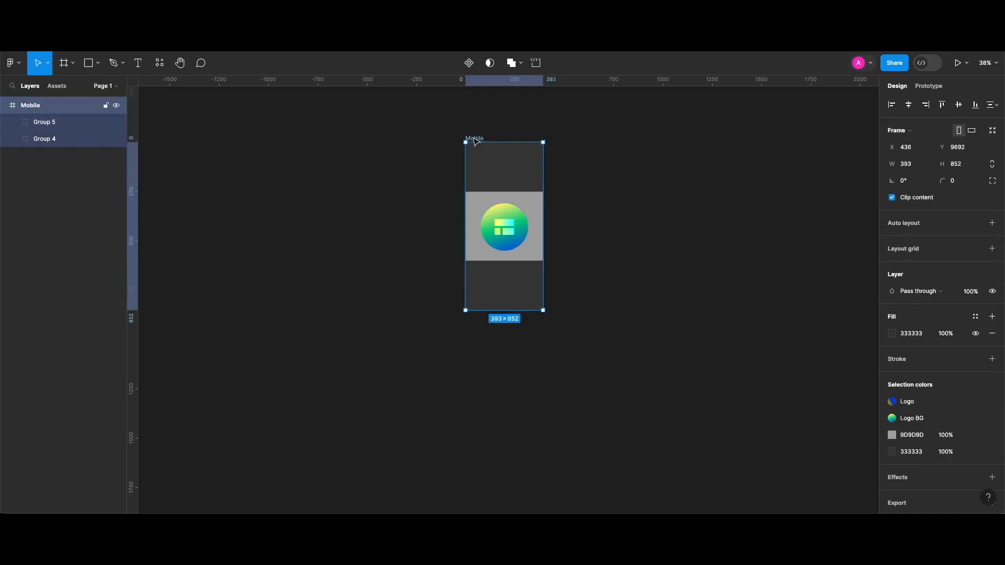
pyautogui.moveTo(416, 181); pyautogui.dragTo(548, 261)
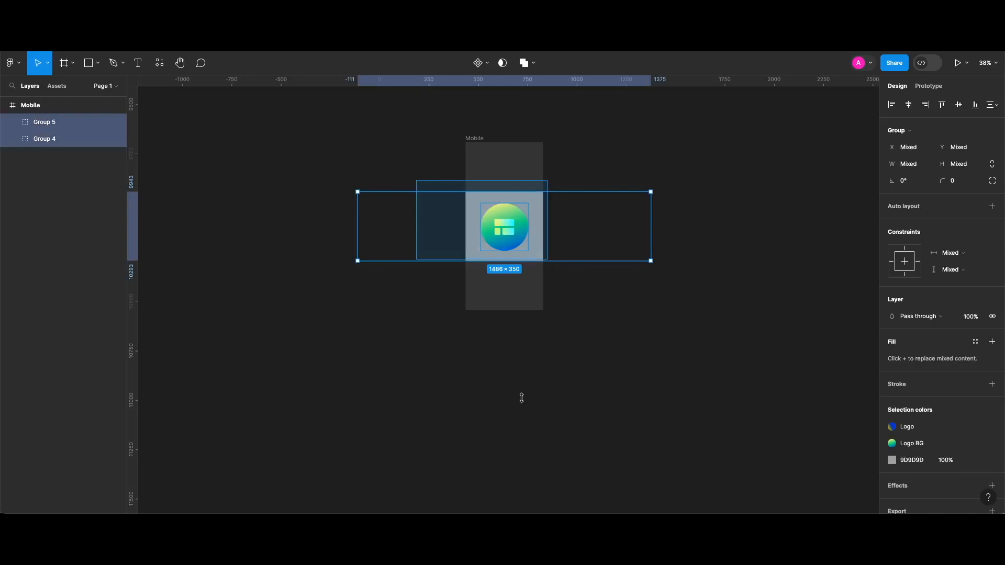
pyautogui.click(506, 68)
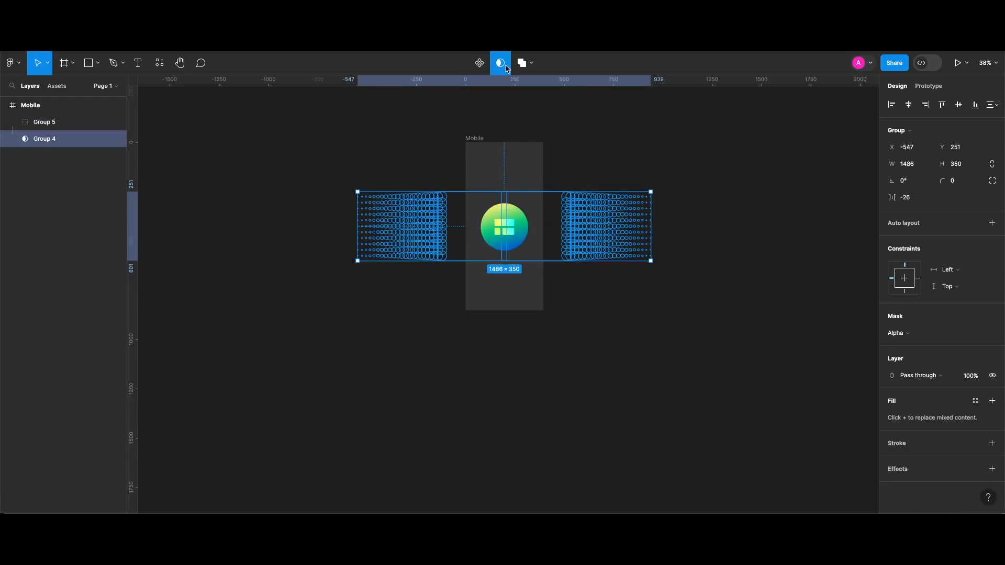
# Step: Duplicate the Mobile frame to the left of the original at X -429, Y 9692
pyautogui.click(625, 391)
pyautogui.click(483, 138)
pyautogui.click(533, 157)
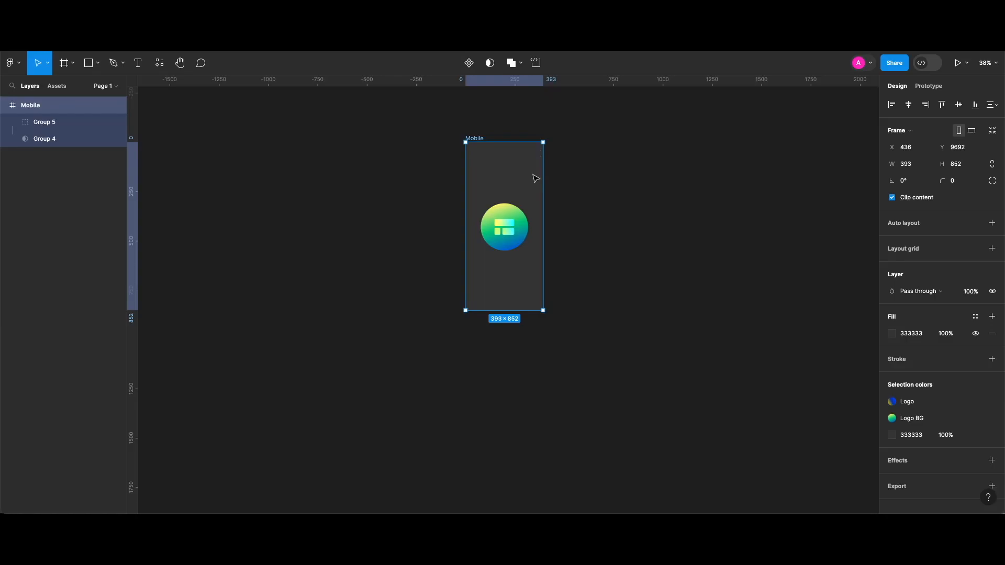
pyautogui.hscroll(-2, 700, 179)
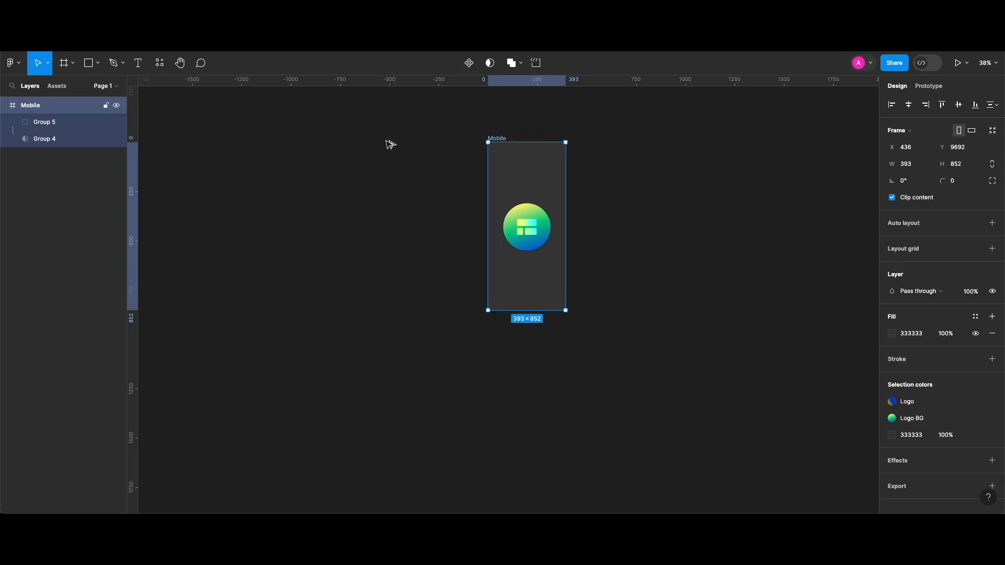
pyautogui.moveTo(501, 140); pyautogui.dragTo(331, 139)
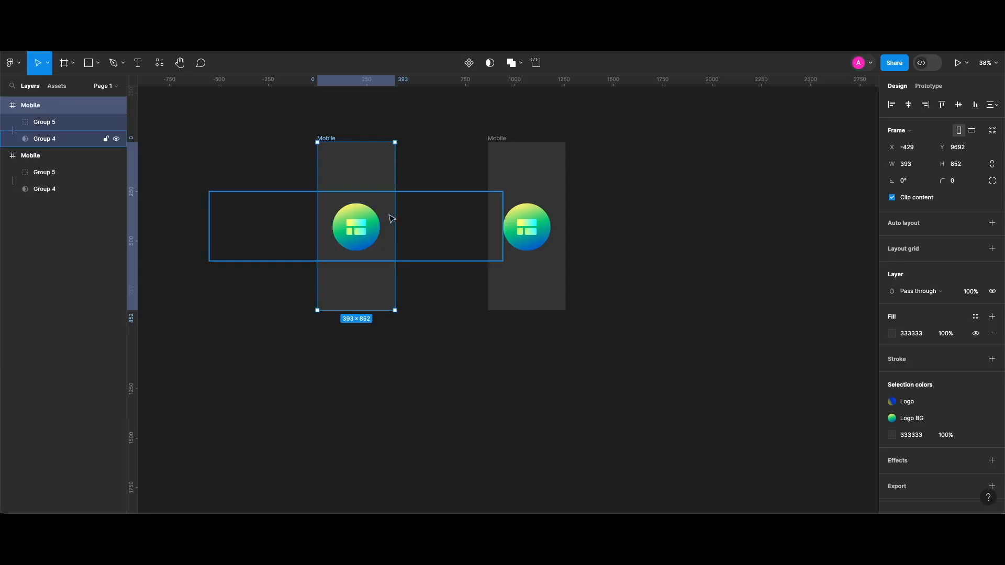
# Step: Shift the halftone mask group in the left frame rightwards to about X 313, Y 251, until no logo dots show through
pyautogui.click(392, 219)
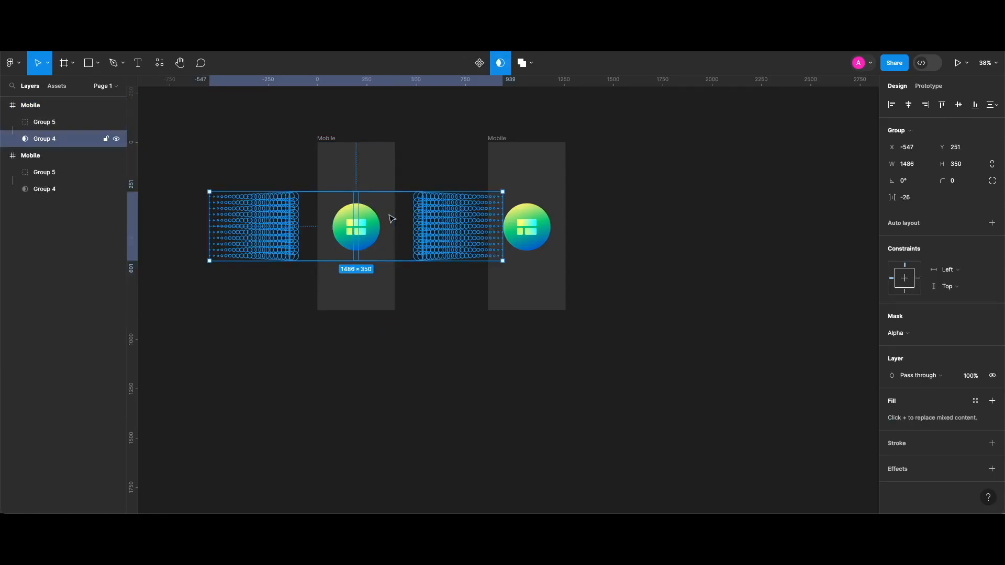
pyautogui.hscroll(1, 340, 218)
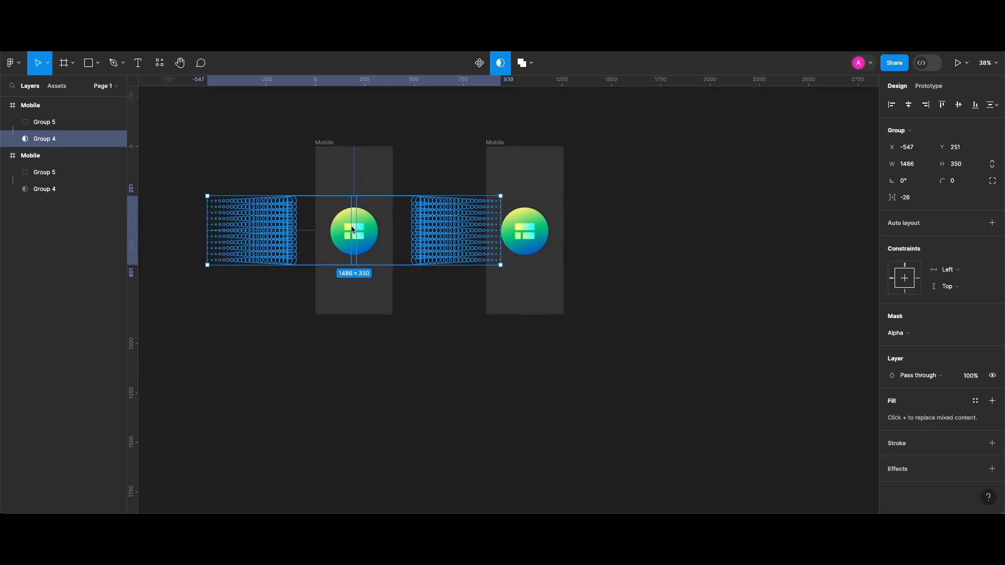
pyautogui.scroll(-1, 372, 230)
pyautogui.moveTo(279, 223); pyautogui.dragTo(425, 224)
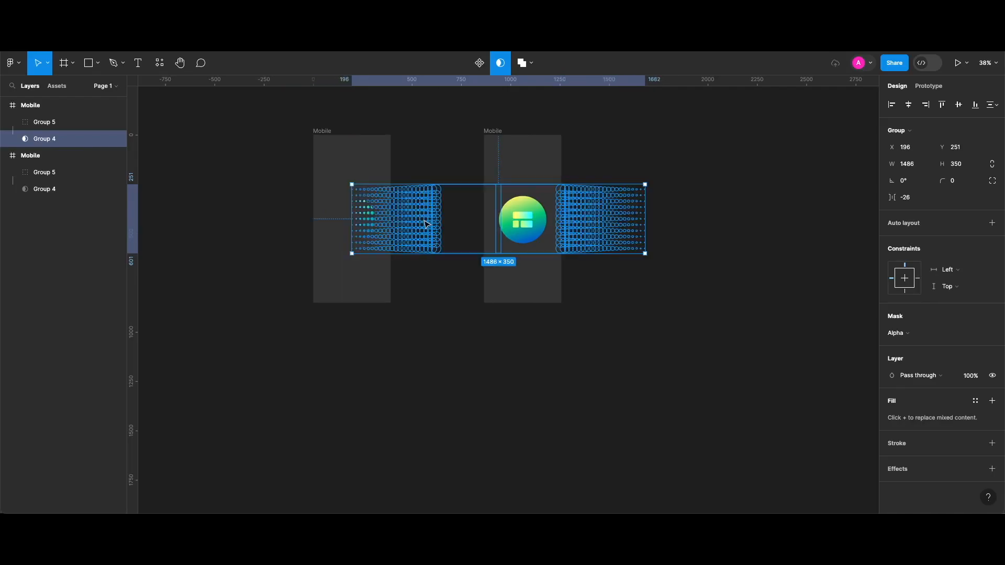
pyautogui.hotkey('shift', 'Right')
pyautogui.hotkey('shift', 'Right')
pyautogui.hotkey('shift', 'Right')
pyautogui.hotkey('shift', 'Right')
pyautogui.hotkey('shift', 'Right')
pyautogui.hotkey('shift', 'Right')
pyautogui.hotkey('shift', 'Right')
pyautogui.hotkey('shift', 'Right')
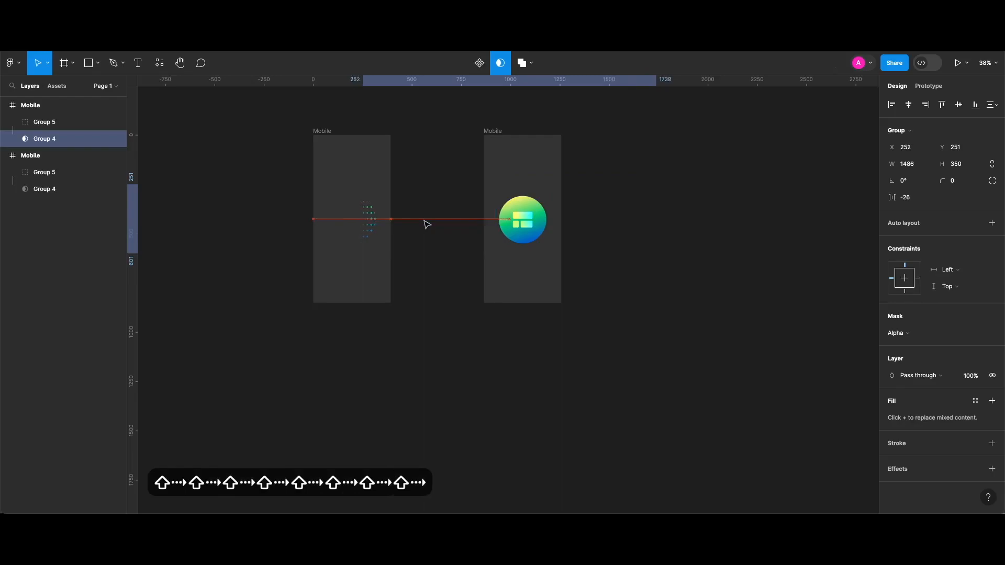
pyautogui.hotkey('shift', 'Right')
pyautogui.hotkey('shift', 'Right')
pyautogui.hotkey('shift', 'Right')
pyautogui.hotkey('shift', 'Right')
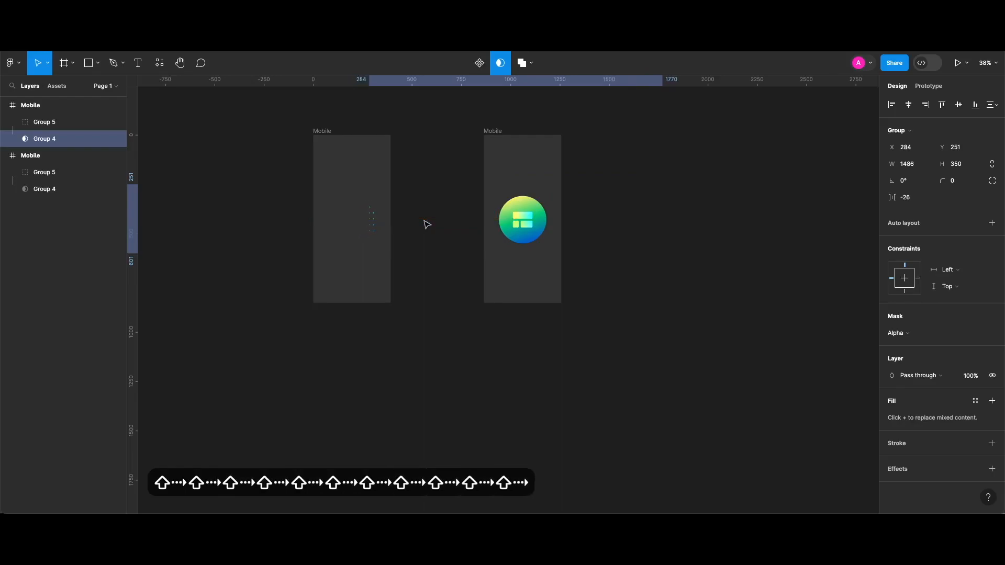
pyautogui.hotkey('shift', 'Right')
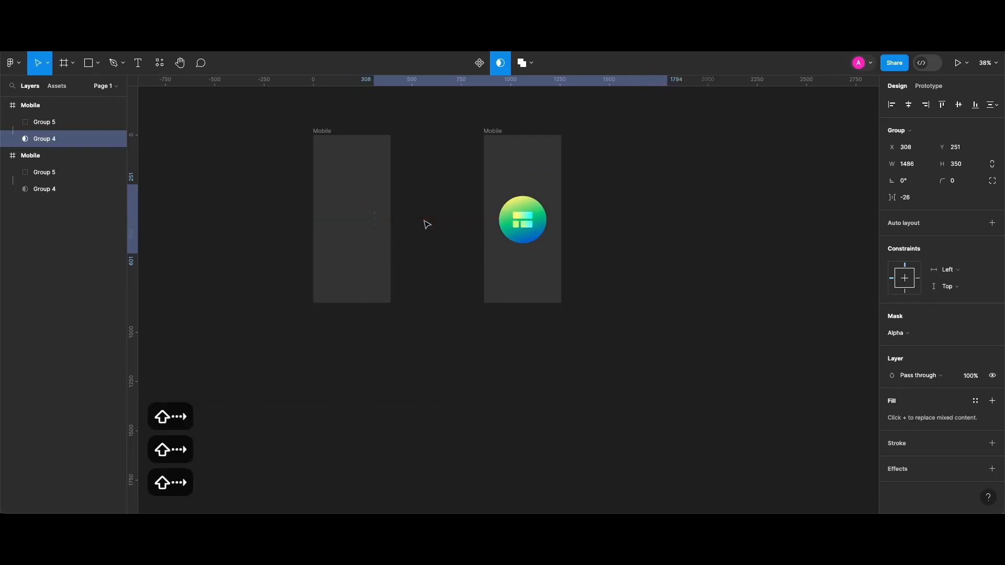
pyautogui.press('Right')
pyautogui.press('Right')
pyautogui.press('Right')
pyautogui.press('Right')
pyautogui.press('Right')
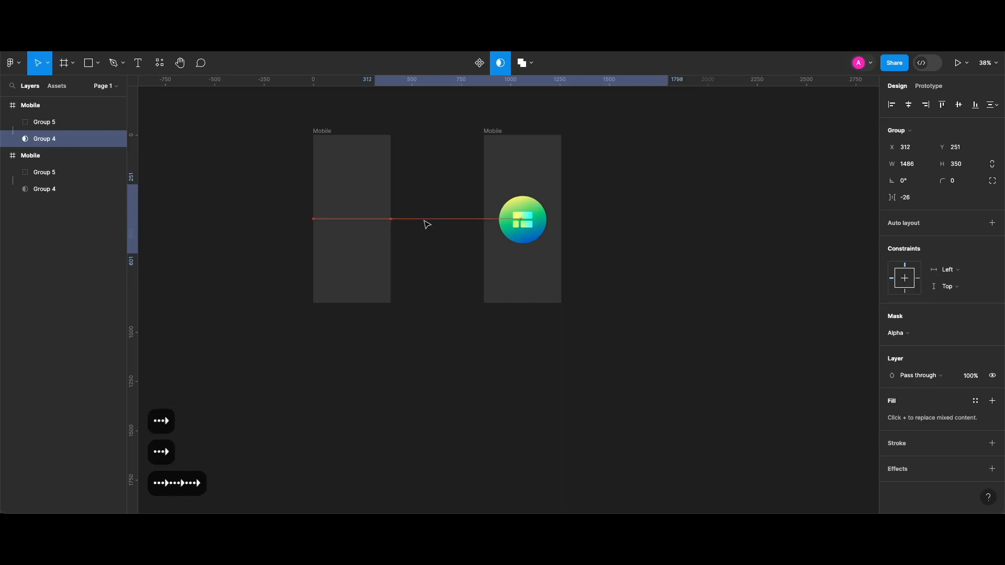
pyautogui.scroll(3, 371, 230)
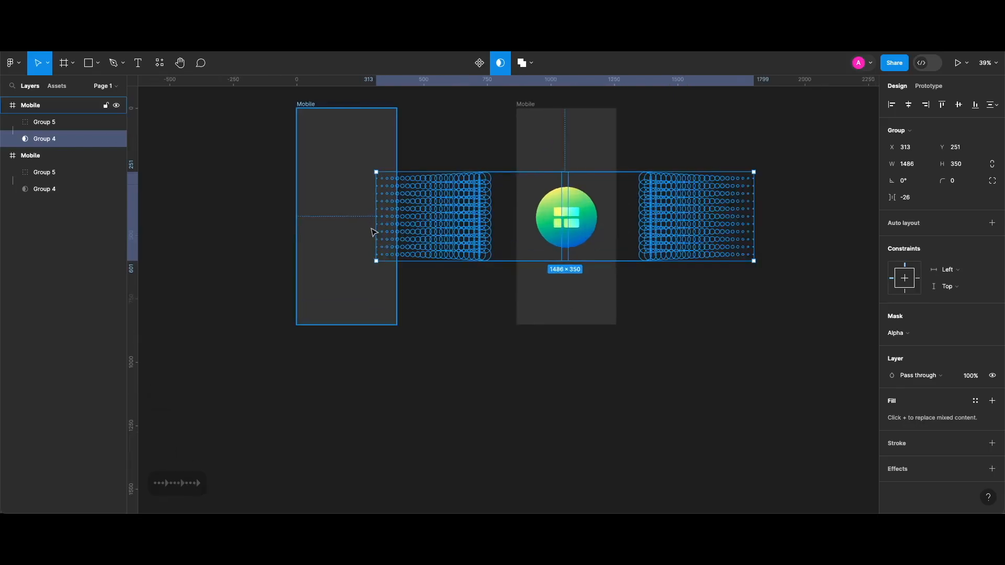
pyautogui.scroll(4, 372, 232)
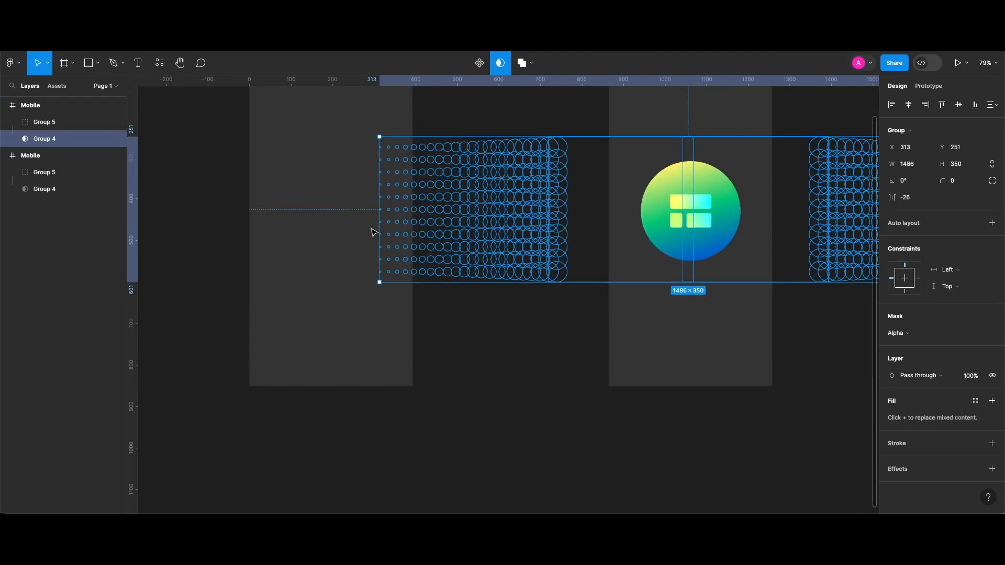
pyautogui.press('Right')
pyautogui.press('Right')
pyautogui.press('Right')
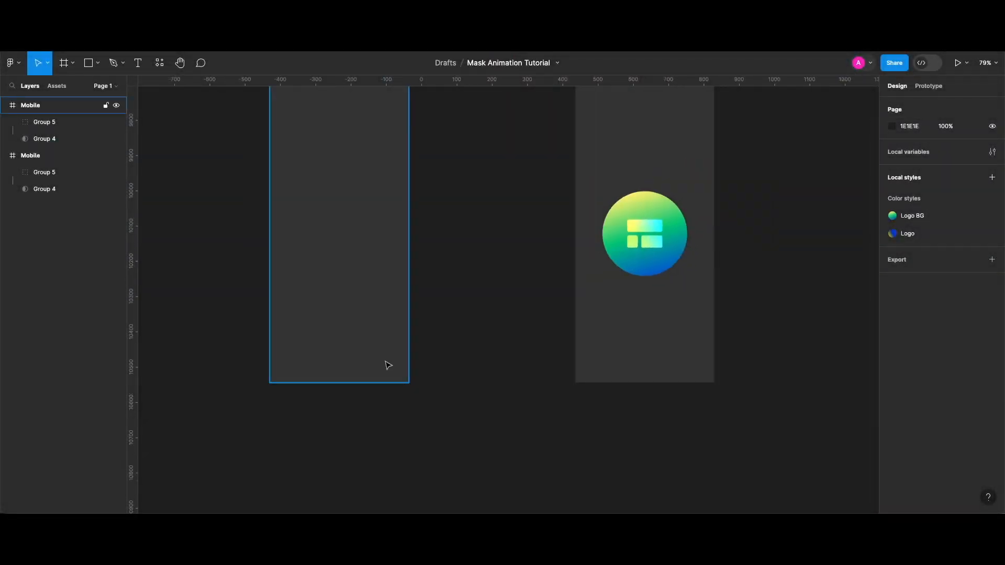
# Step: Duplicate the Mobile frame containing the visible logo and place the copy to its right at X 1455, Y 9692
pyautogui.scroll(-5, 388, 365)
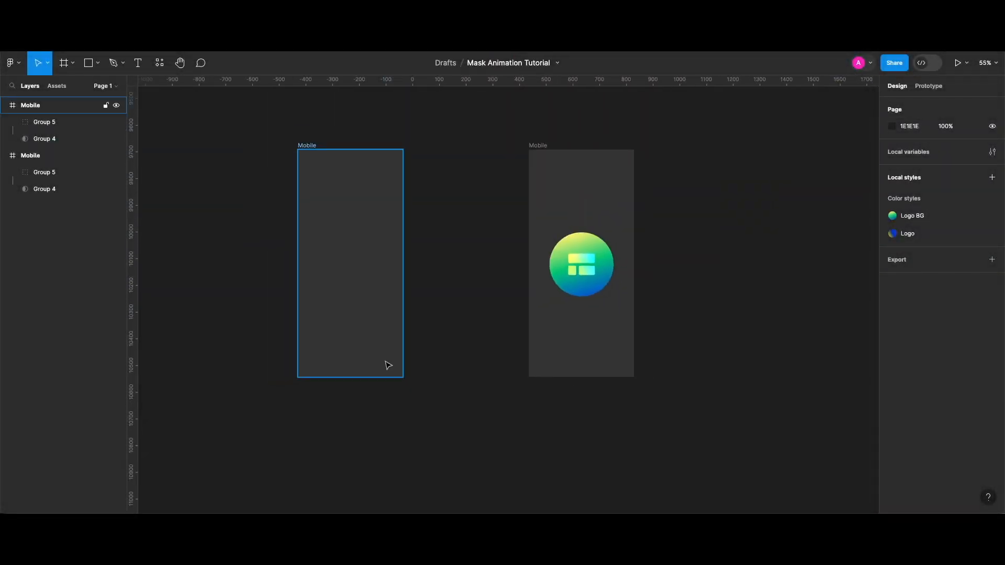
pyautogui.hscroll(1, 652, 263)
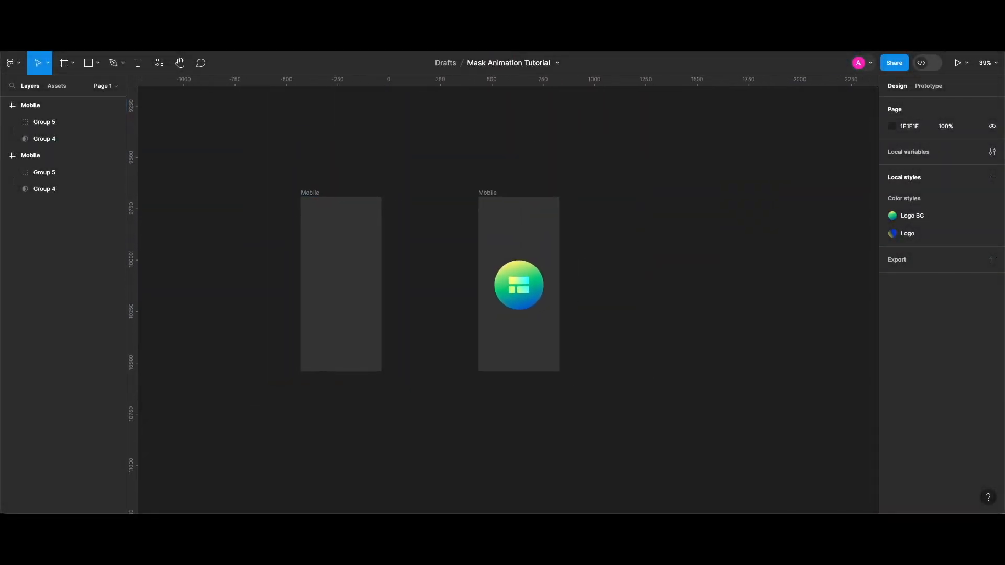
pyautogui.click(488, 194)
pyautogui.hotkey('ctrl', 'd')
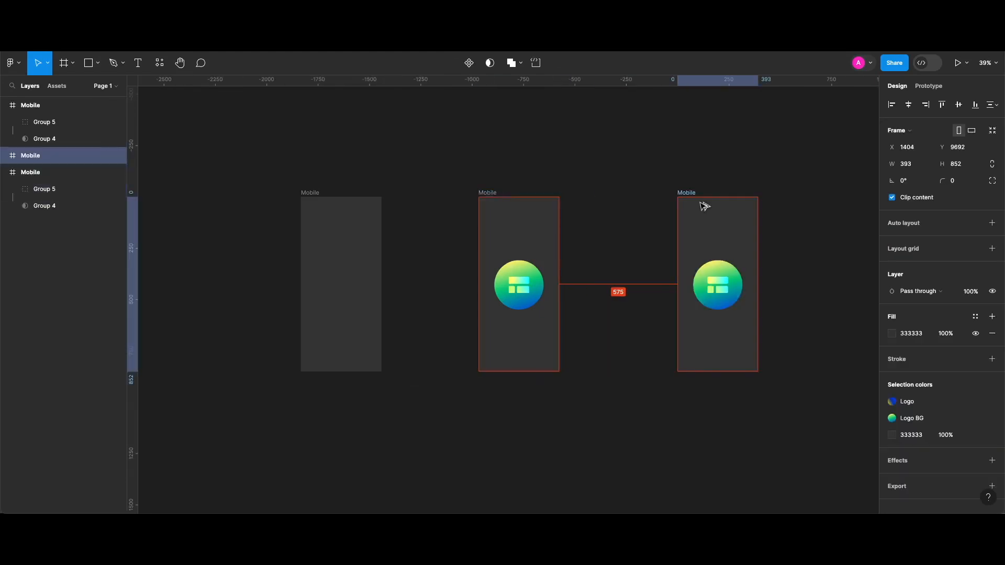
pyautogui.hotkey('shift', 'Right')
pyautogui.hotkey('shift', 'Right')
pyautogui.hotkey('shift', 'Right')
pyautogui.hotkey('shift', 'Right')
pyautogui.hotkey('shift', 'Right')
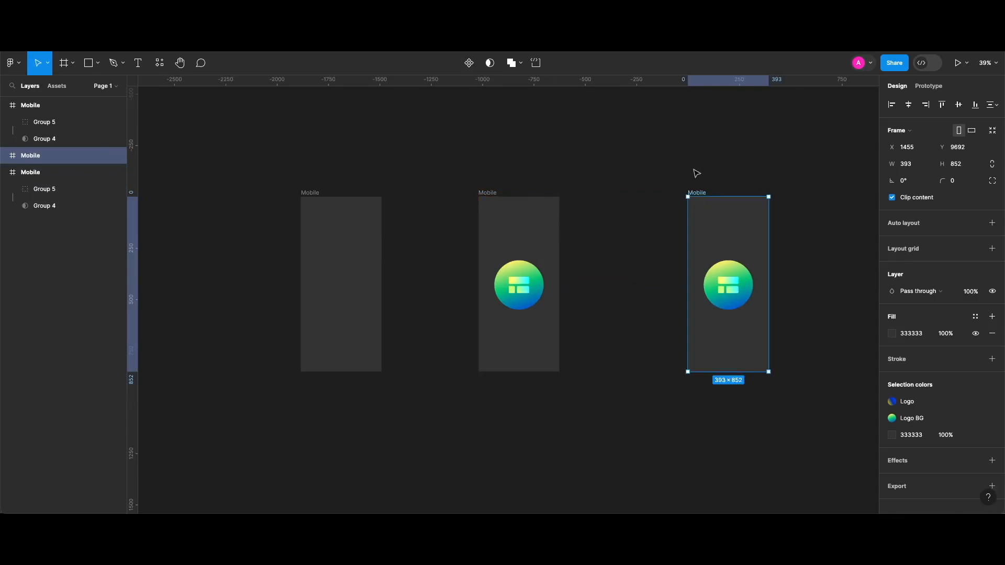
# Step: Shift the halftone mask group in the rightmost frame rightwards to just past X 312, until the logo is completely hidden
pyautogui.click(741, 245)
pyautogui.hscroll(3, 703, 330)
pyautogui.click(675, 284)
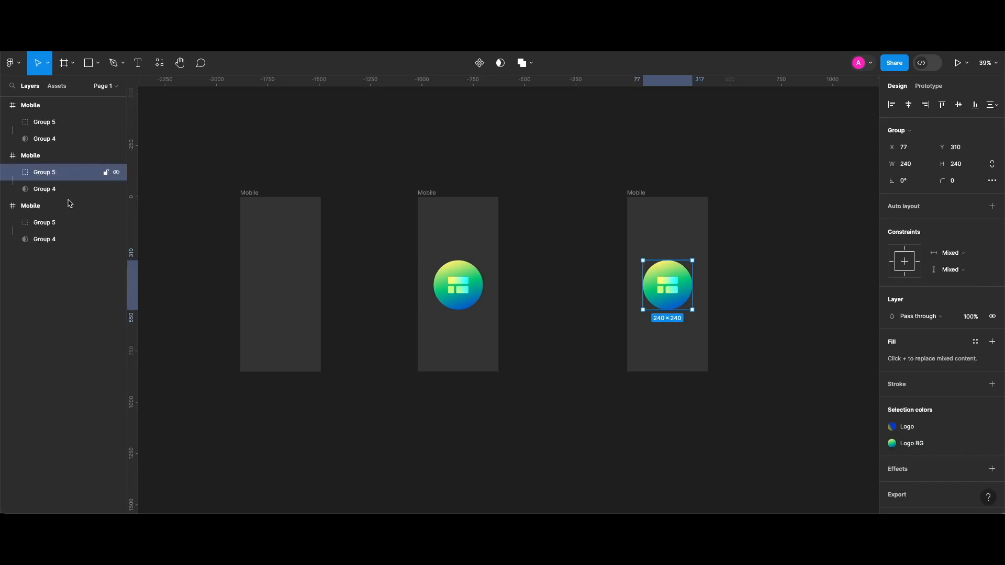
pyautogui.click(42, 191)
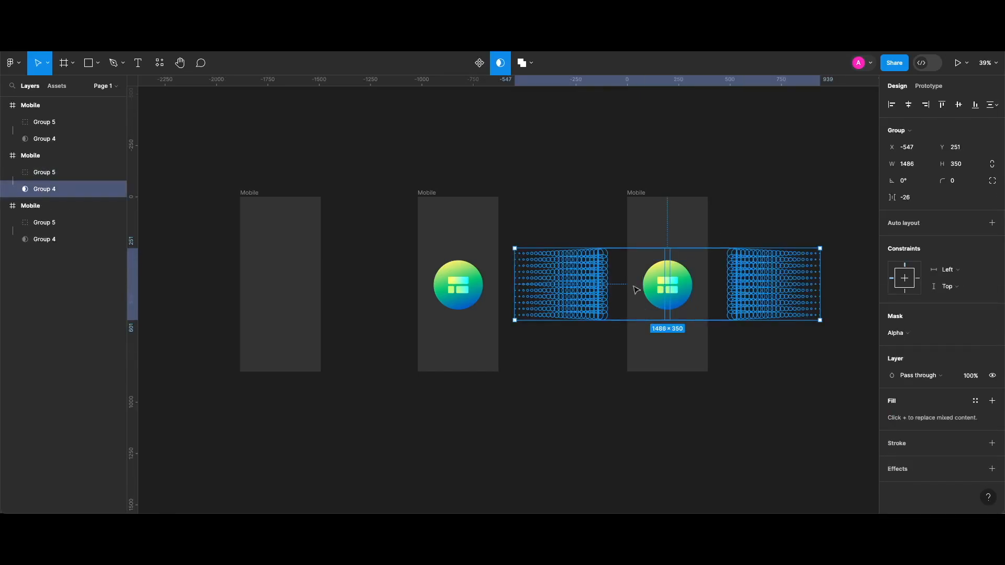
pyautogui.moveTo(544, 287); pyautogui.dragTo(719, 285)
pyautogui.scroll(5, 701, 284)
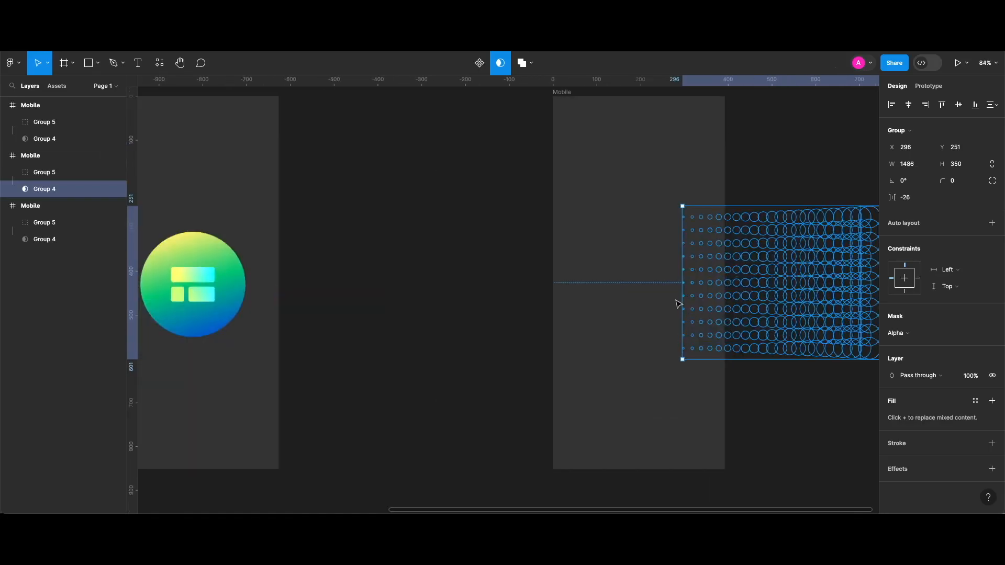
pyautogui.hotkey('shift', 'Right')
pyautogui.hotkey('shift', 'Right')
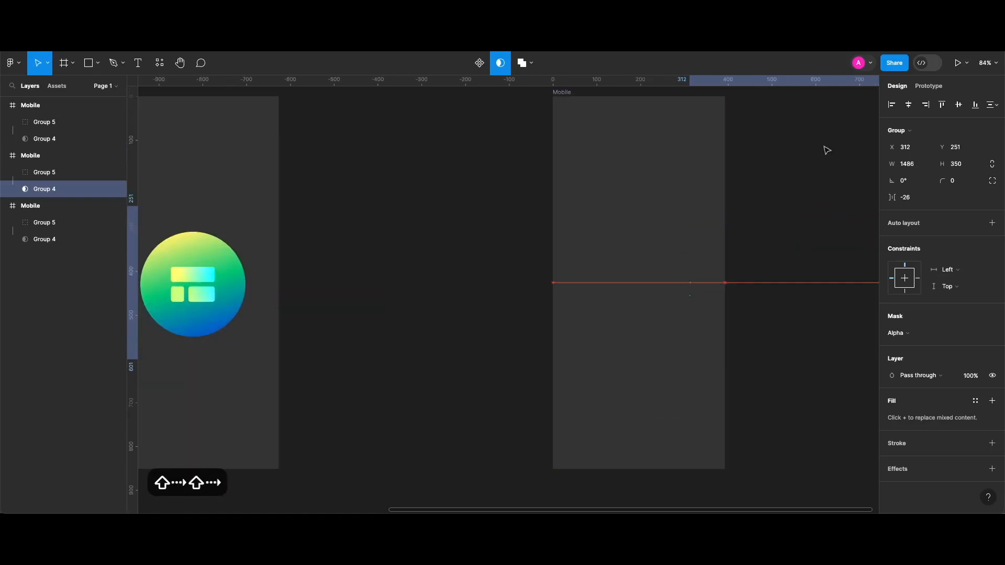
pyautogui.press('Right')
pyautogui.press('Right')
pyautogui.press('Right')
pyautogui.press('Right')
pyautogui.press('Right')
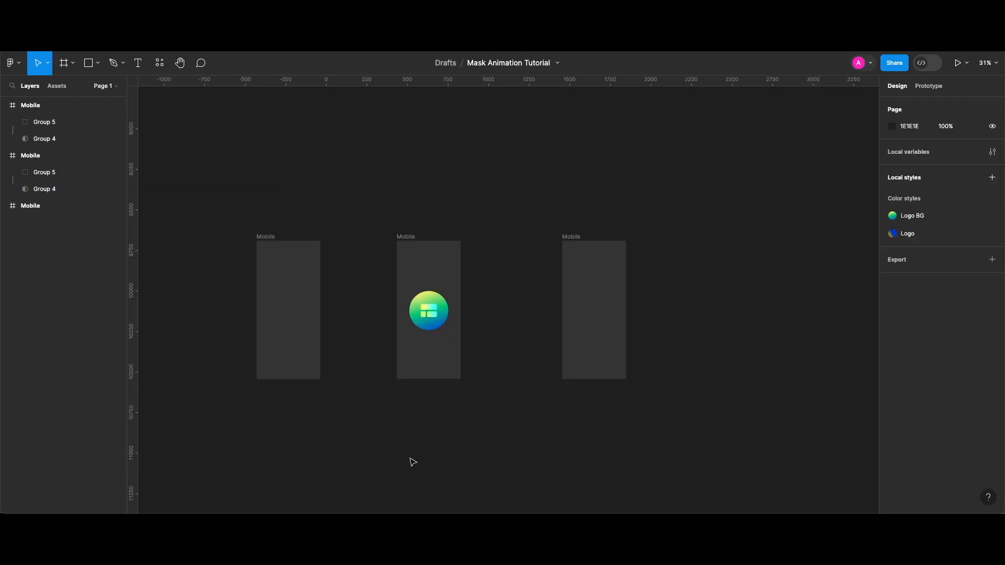
# Step: Switch to prototyping and connect the left Mobile frame to the middle Mobile frame
pyautogui.hotkey('shift', 'e')
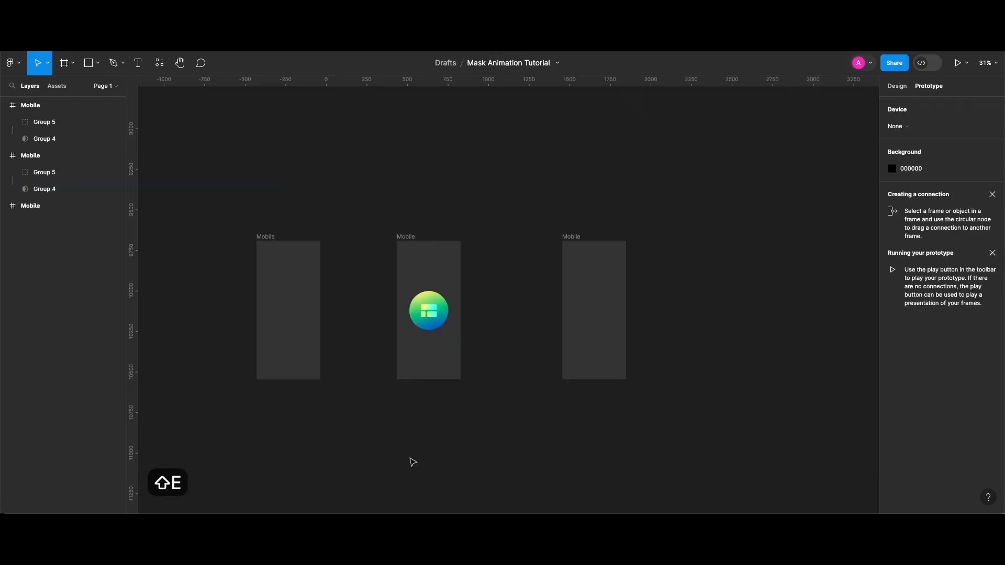
pyautogui.click(274, 238)
pyautogui.moveTo(320, 310)
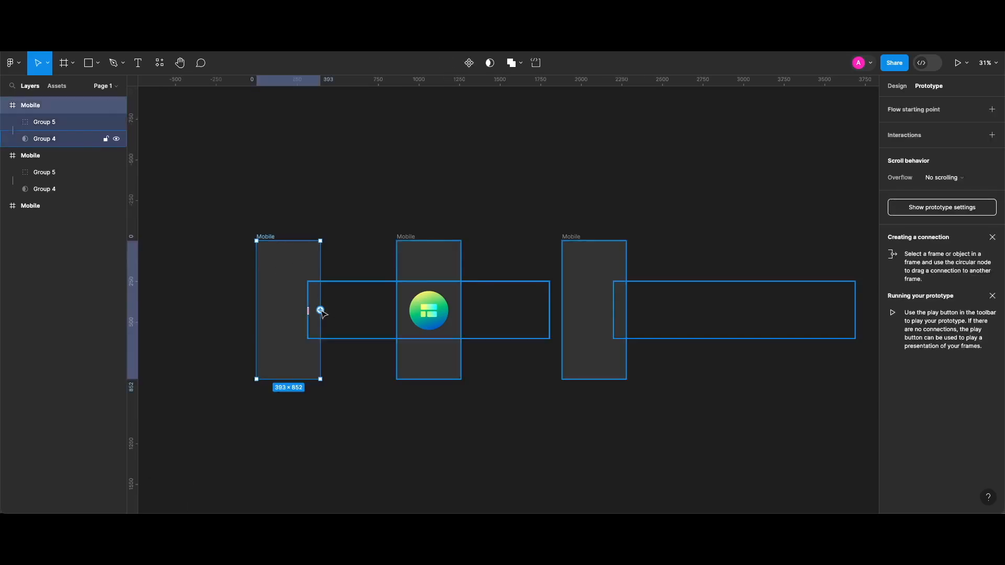
pyautogui.moveTo(322, 310); pyautogui.dragTo(407, 317)
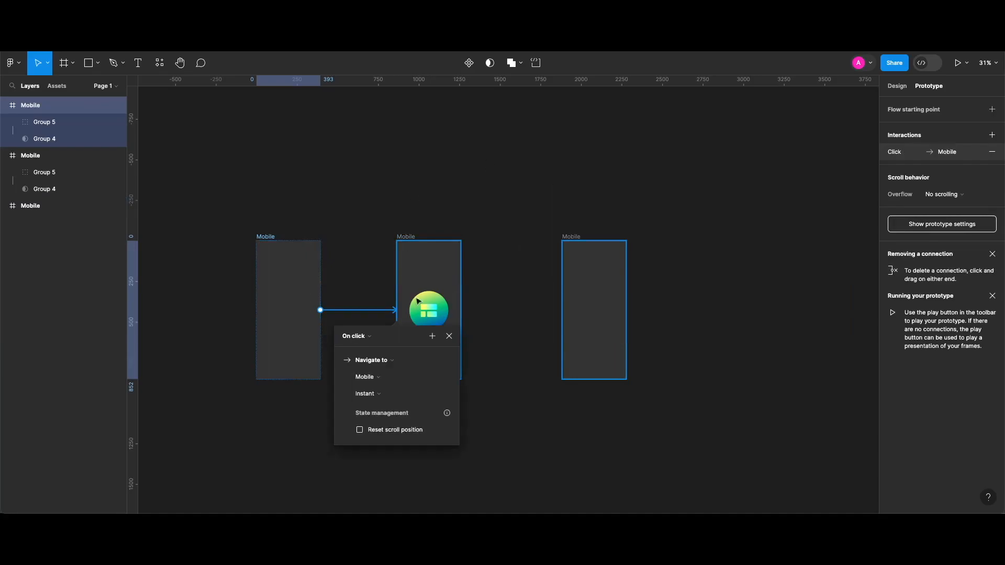
# Step: Set the connection from the left to the middle Mobile frame to trigger after a delay of 1 ms
pyautogui.click(359, 336)
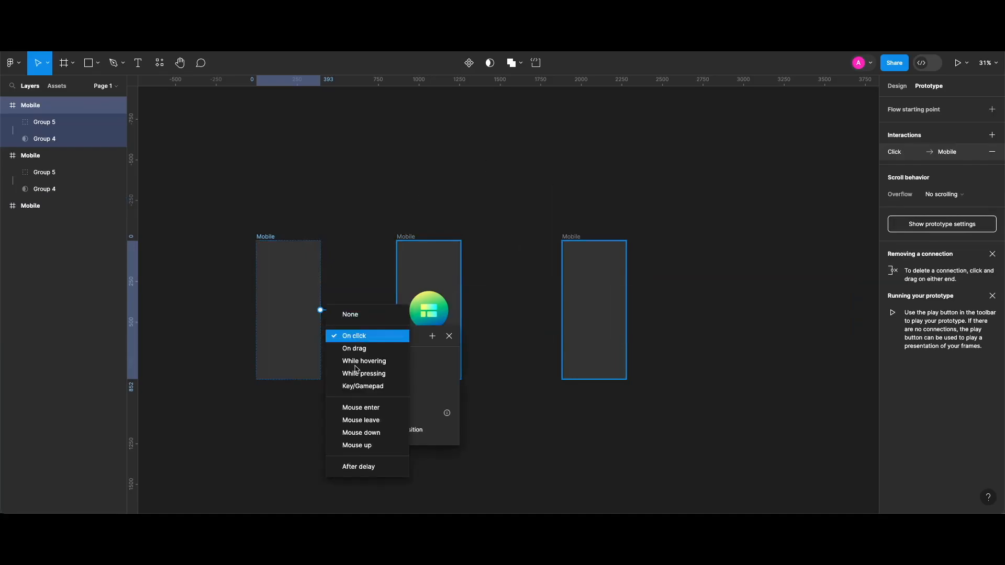
pyautogui.click(359, 466)
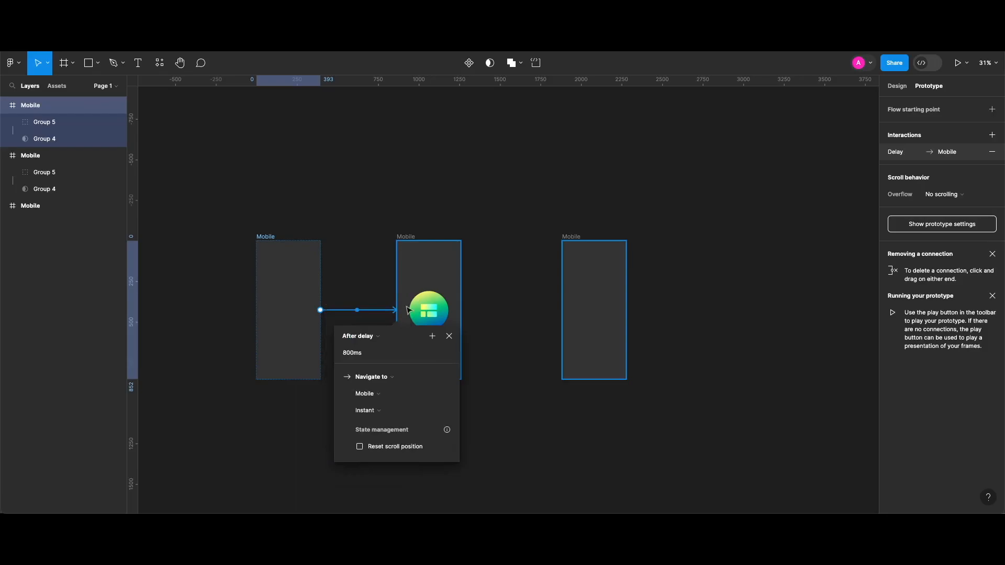
pyautogui.click(364, 358)
pyautogui.write('1')
pyautogui.hscroll(-3, 438, 371)
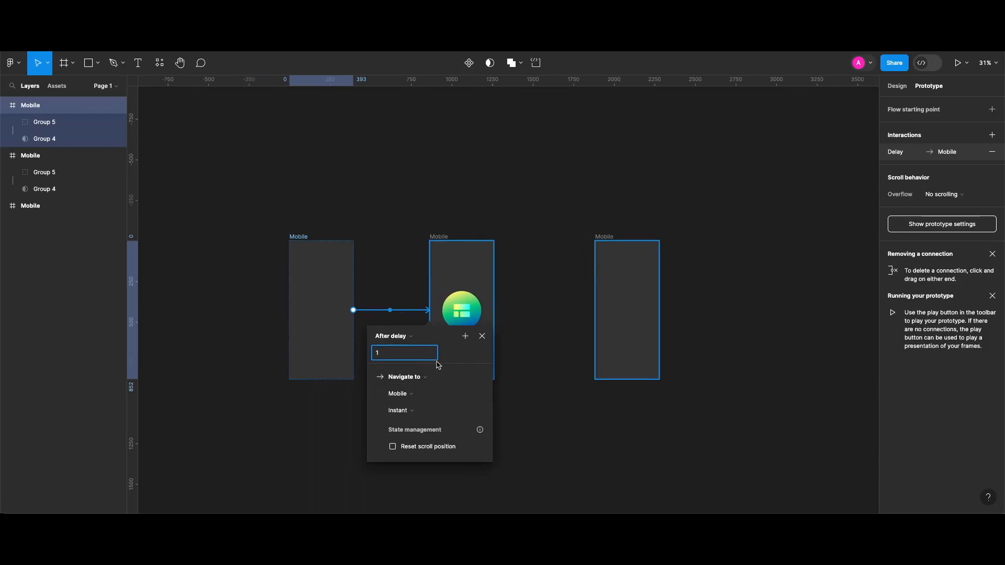
pyautogui.press('Return')
pyautogui.scroll(1, 450, 406)
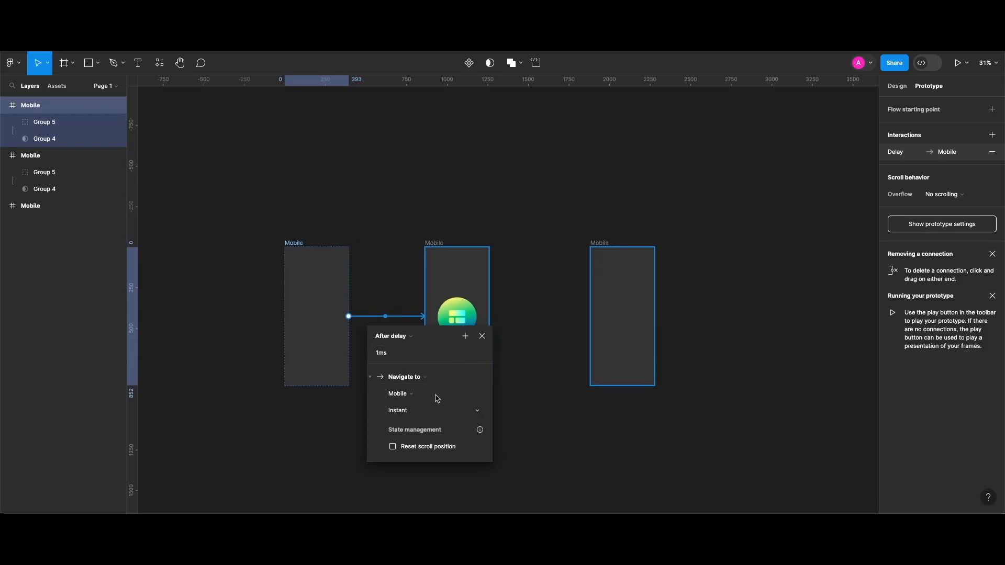
# Step: Set the left-to-middle connection's animation to Smart animate with Linear easing
pyautogui.click(437, 411)
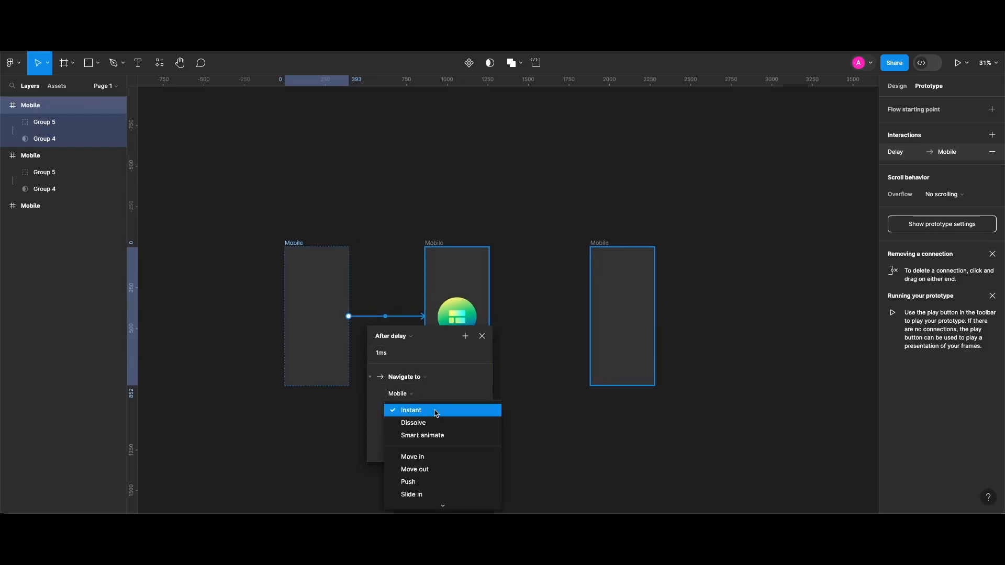
pyautogui.click(437, 437)
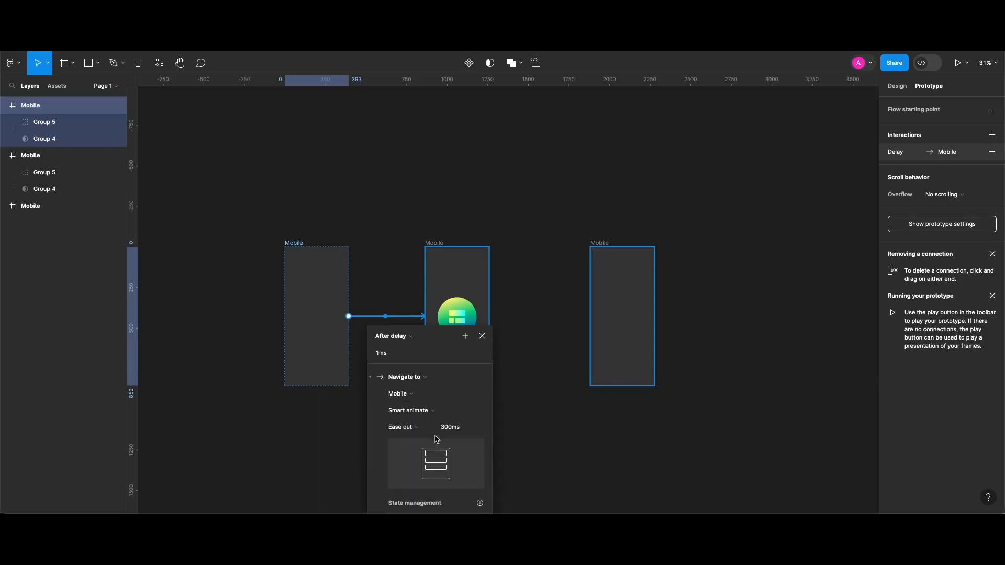
pyautogui.click(417, 432)
pyautogui.click(418, 428)
pyautogui.click(418, 430)
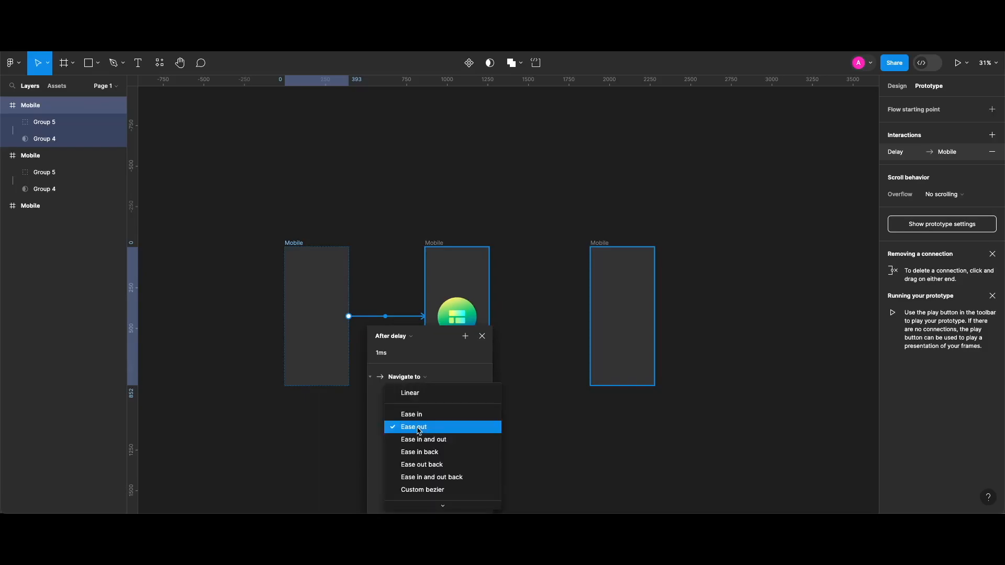
pyautogui.click(425, 393)
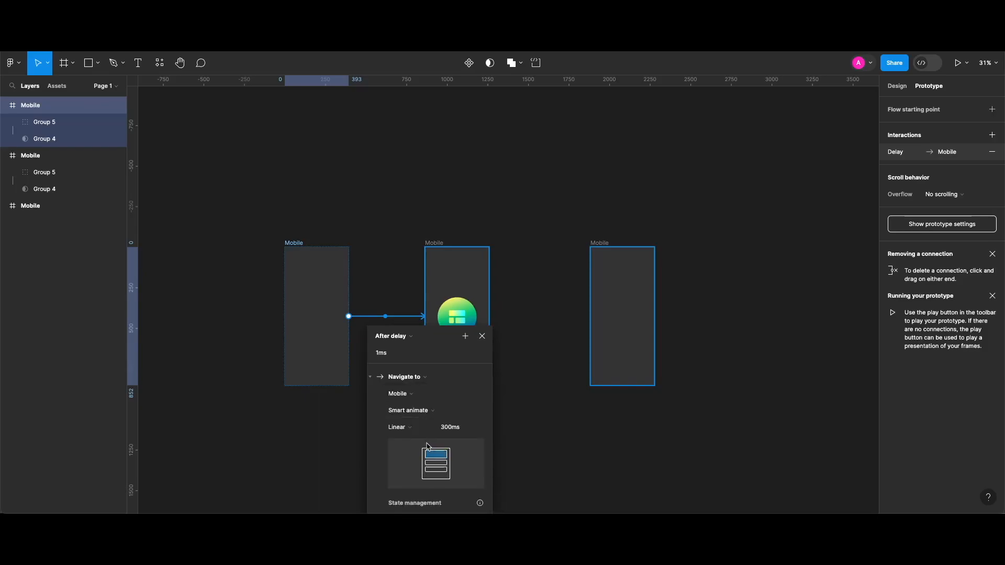
# Step: Set the duration of the left-to-middle Smart animate transition to 2000 ms and close its interaction settings
pyautogui.click(452, 430)
pyautogui.press('Left')
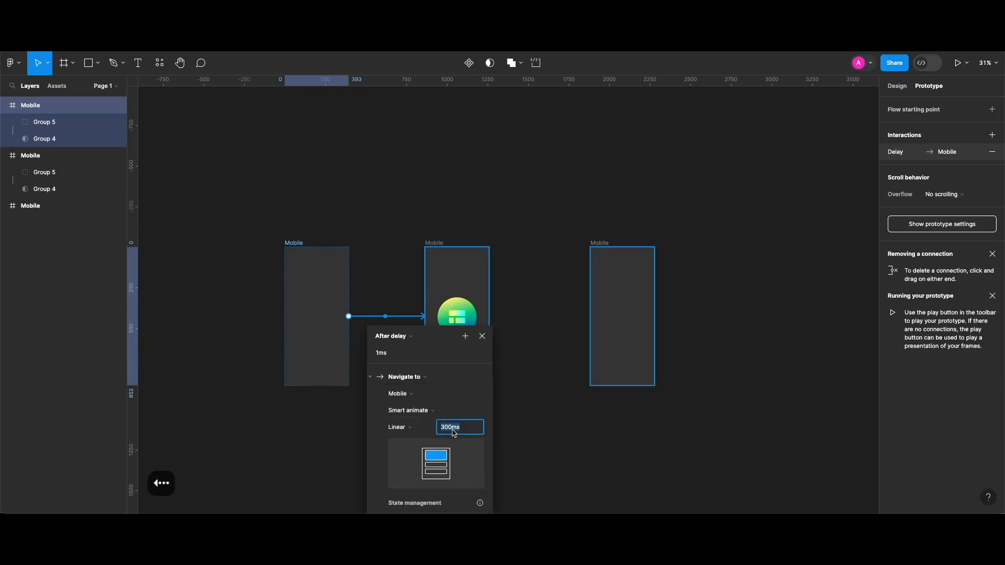
pyautogui.hotkey('shift', 'Right')
pyautogui.write('20')
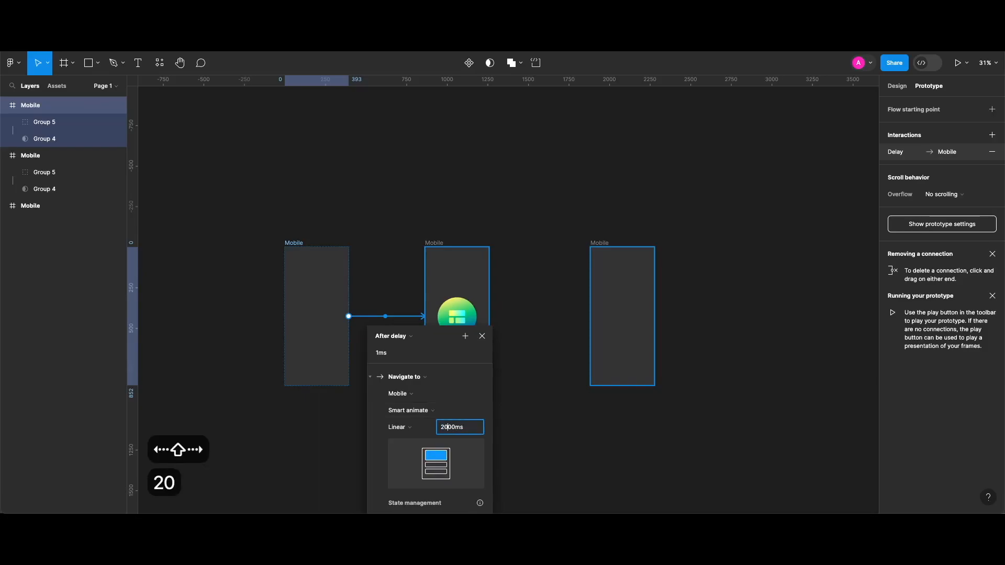
pyautogui.press('Return')
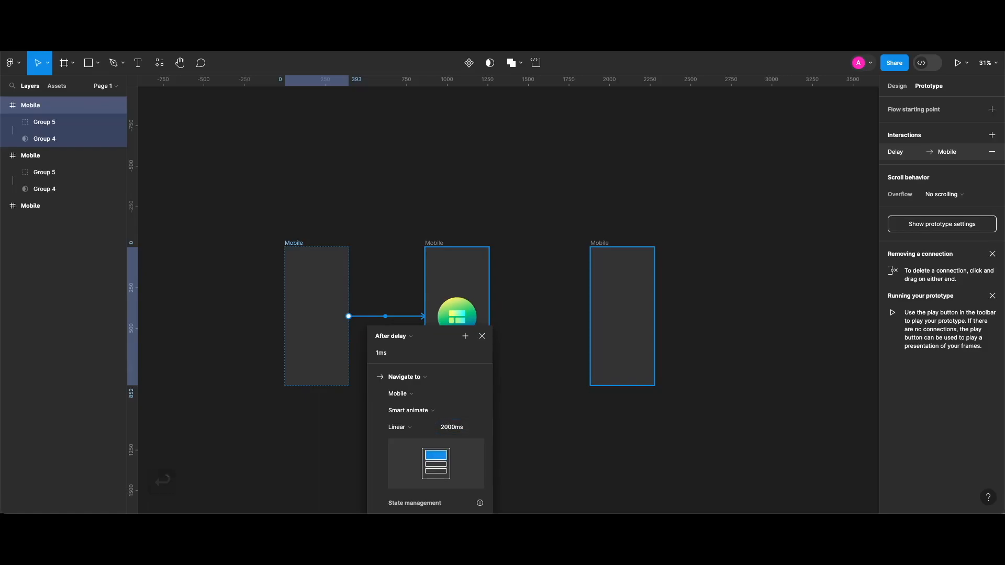
pyautogui.scroll(-1, 509, 300)
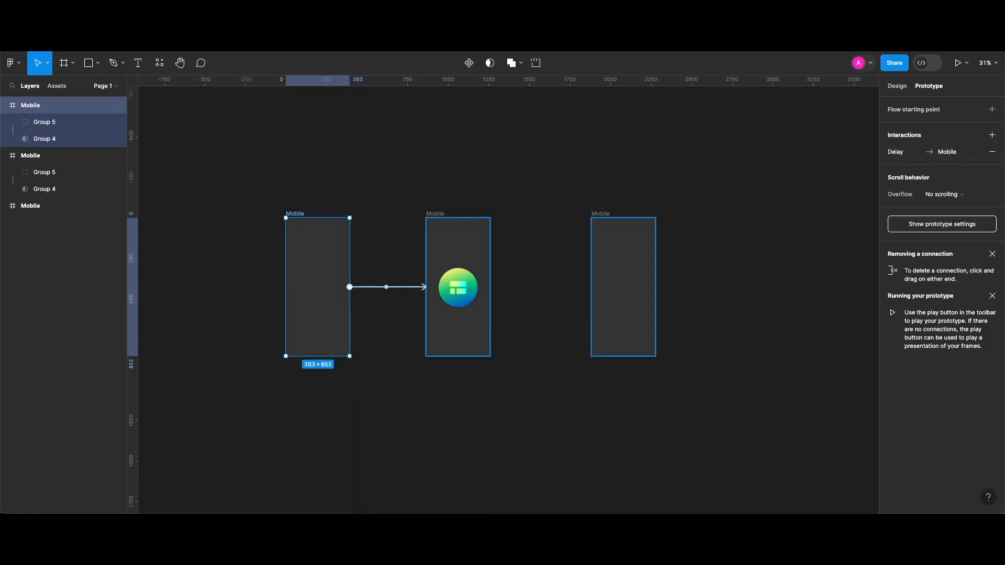
# Step: Connect the middle Mobile frame to the right Mobile frame and set its trigger to After delay
pyautogui.click(443, 219)
pyautogui.moveTo(490, 287); pyautogui.dragTo(620, 314)
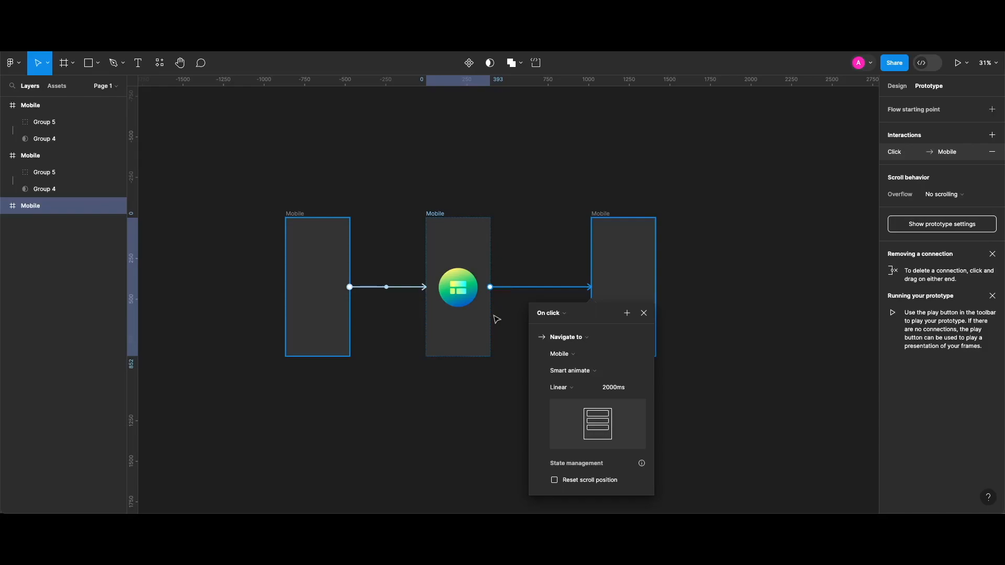
pyautogui.click(553, 311)
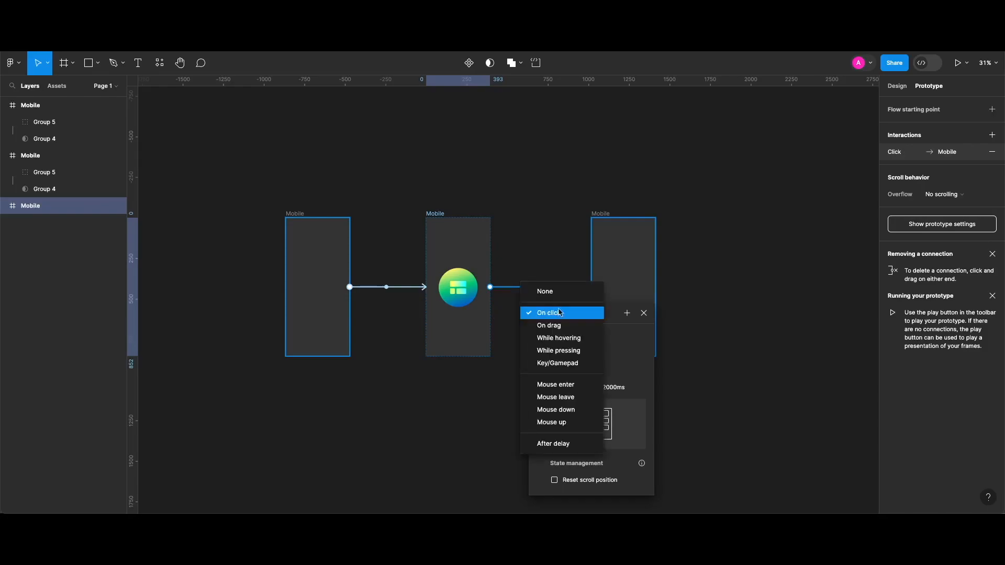
pyautogui.click(567, 446)
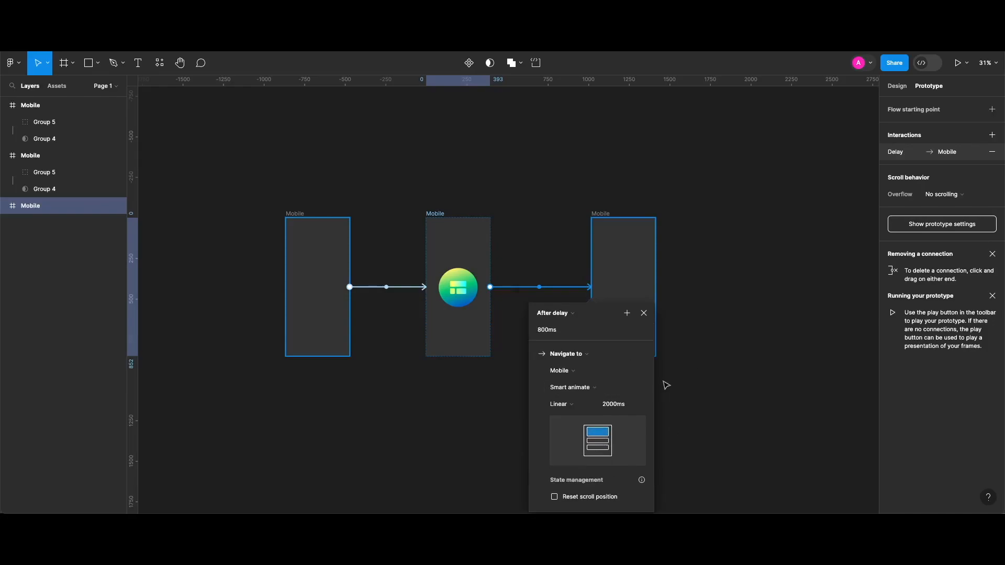
pyautogui.click(644, 313)
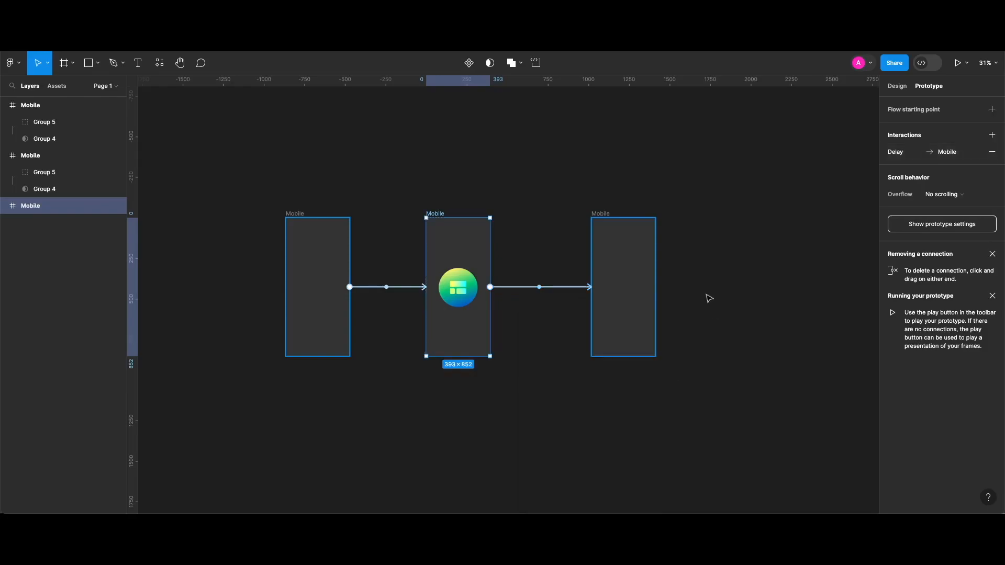
# Step: Connect the right Mobile frame back to the left Mobile frame, triggered after a delay of 1 ms
pyautogui.click(606, 215)
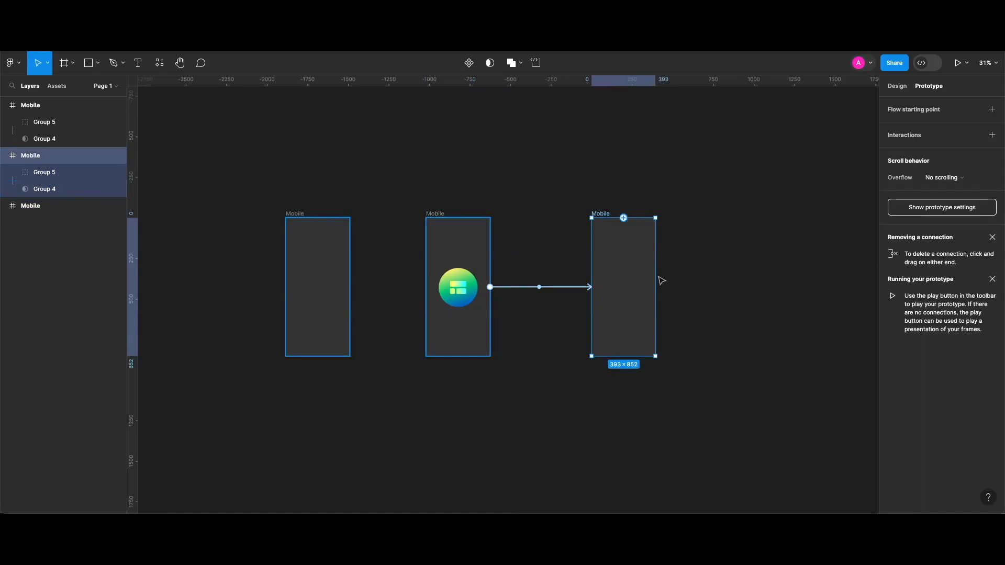
pyautogui.moveTo(655, 287); pyautogui.dragTo(353, 271)
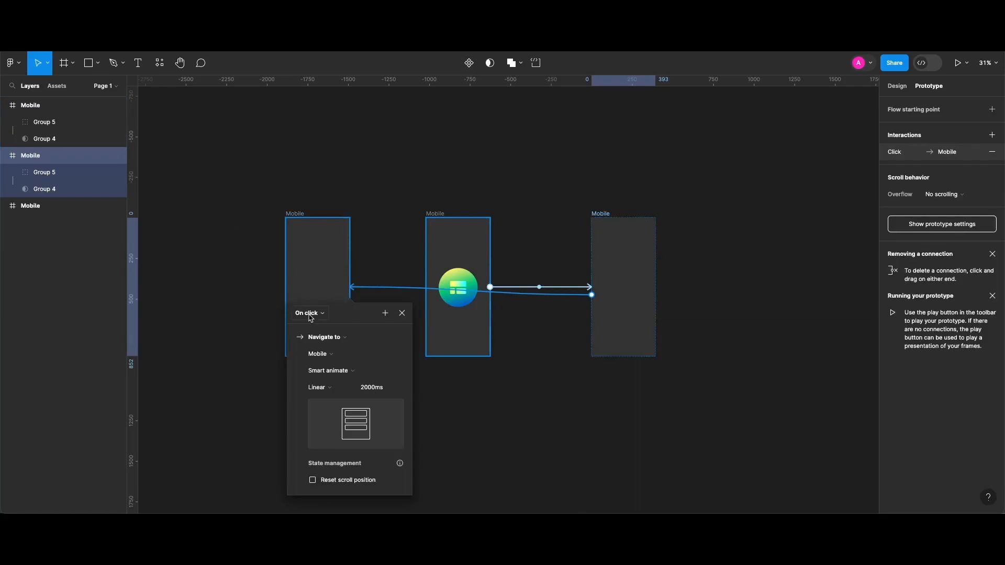
pyautogui.click(309, 314)
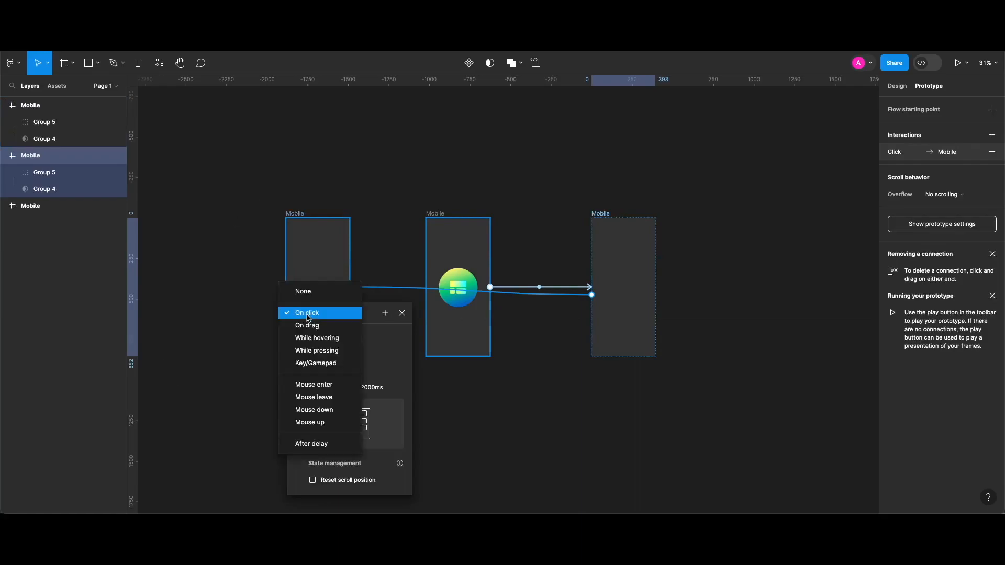
pyautogui.click(312, 444)
pyautogui.click(316, 330)
pyautogui.write('1')
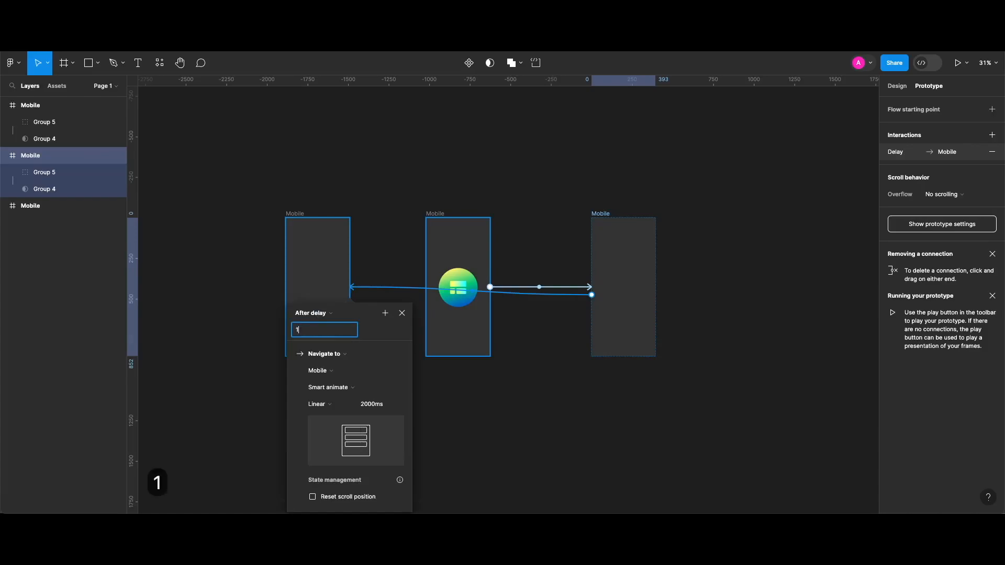
# Step: Change the right-to-left connection's animation to Instant, close its settings and deselect the frame
pyautogui.click(342, 388)
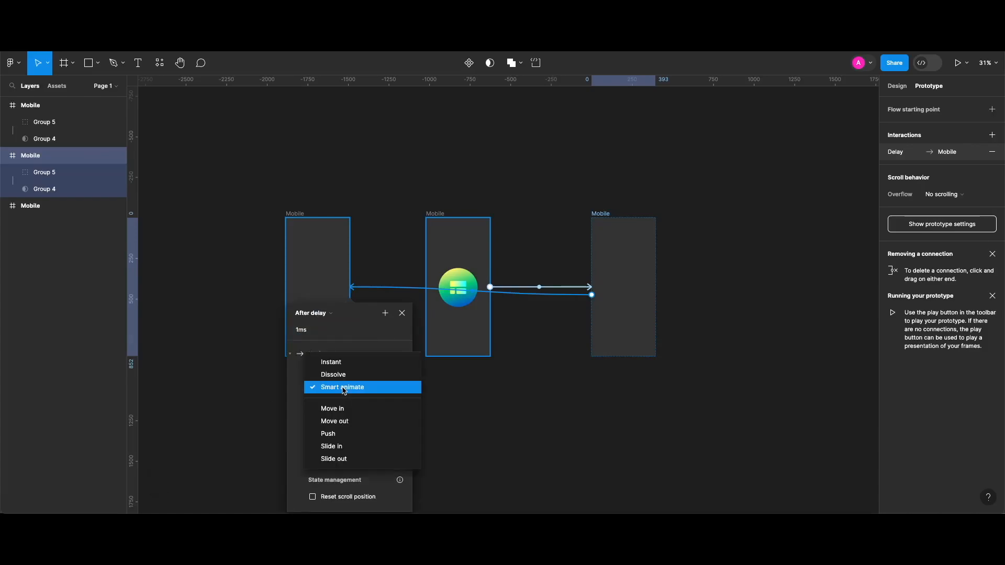
pyautogui.click(352, 363)
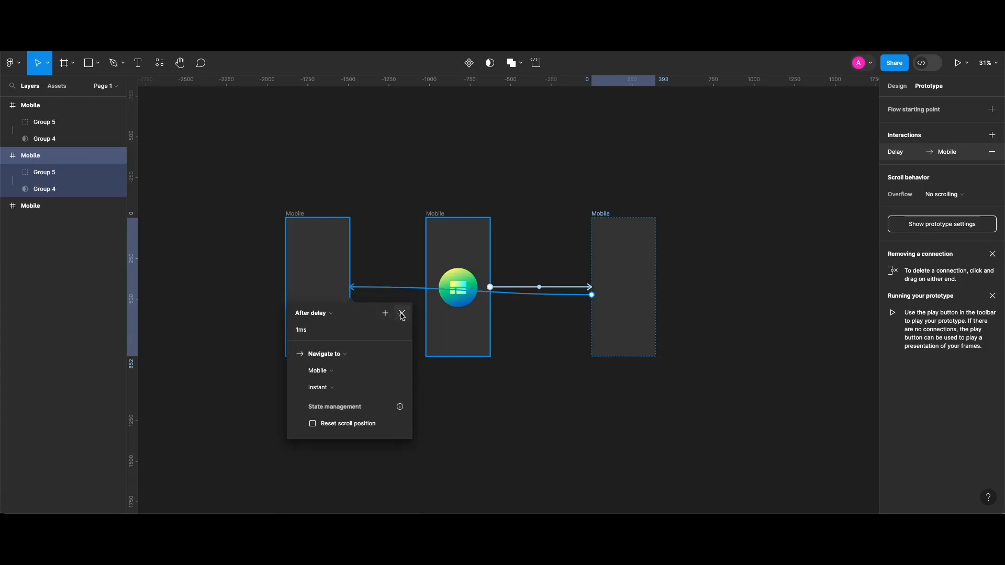
pyautogui.press('Escape')
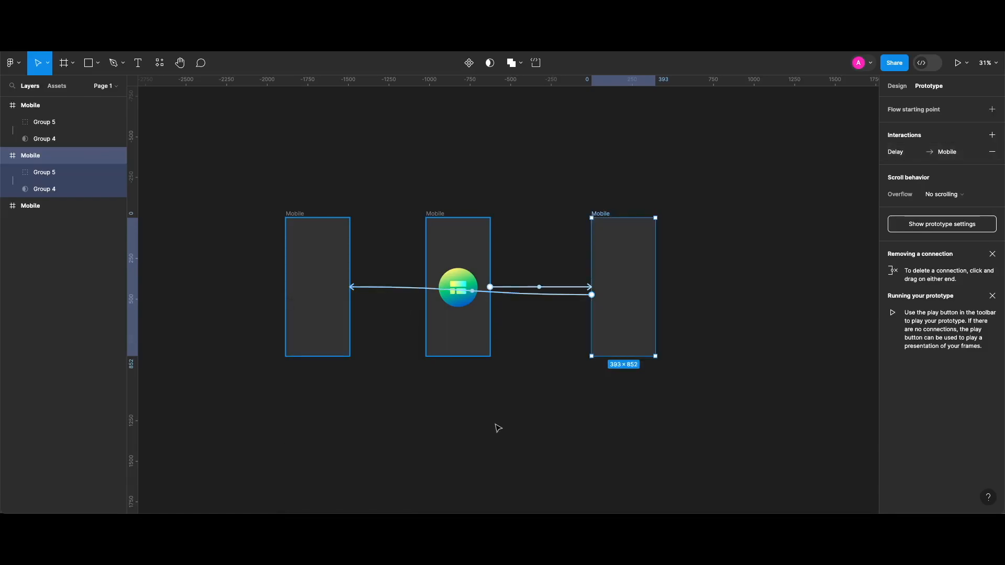
pyautogui.press('Escape')
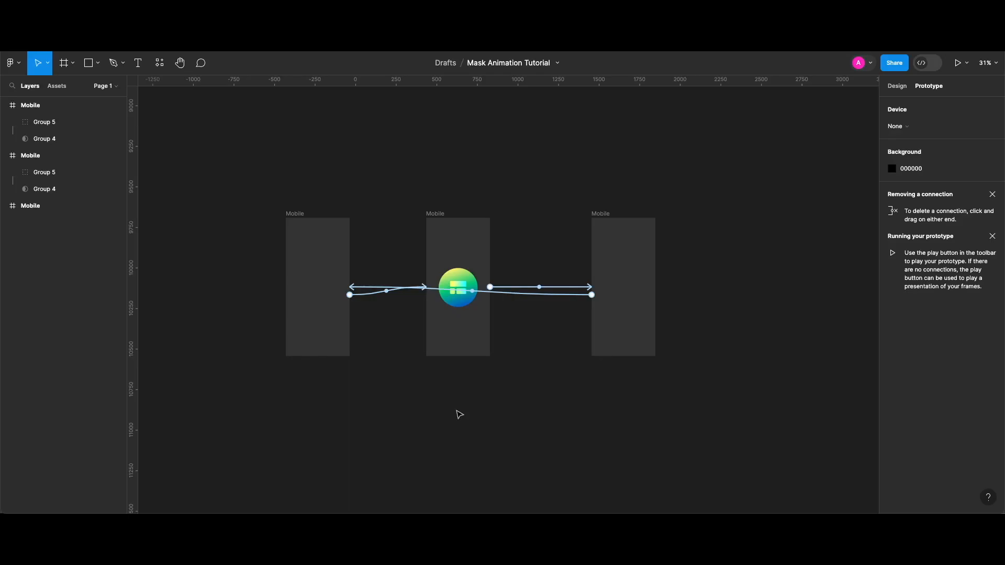
# Step: Preview the prototype's logo animation, close the preview and return to design mode
pyautogui.hotkey('shift', 'space')
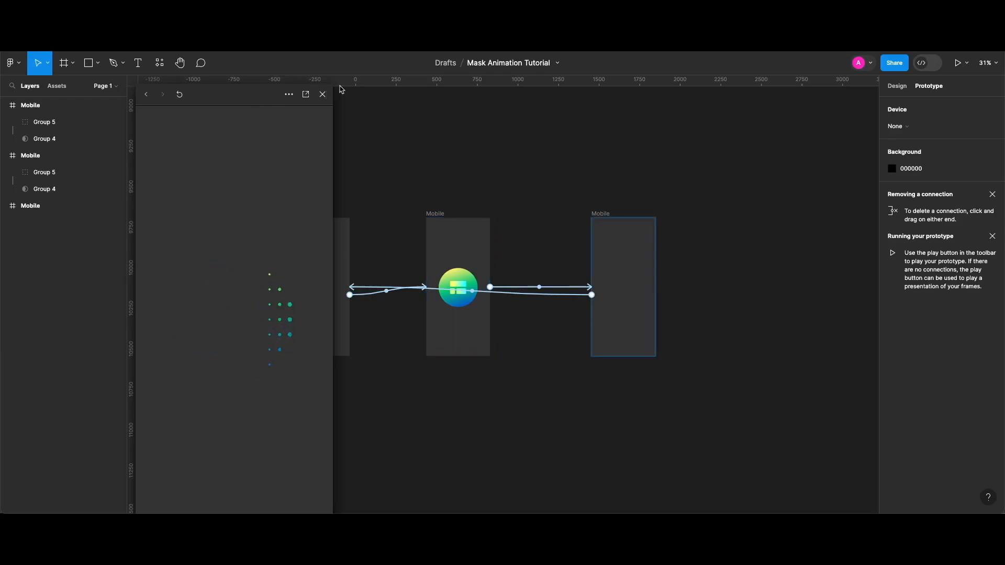
pyautogui.click(322, 94)
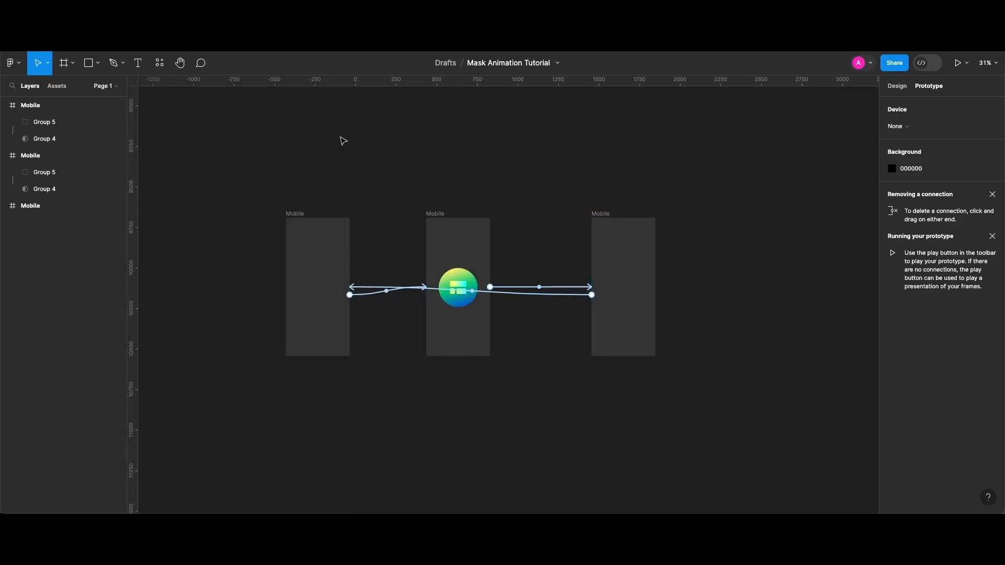
pyautogui.click(897, 90)
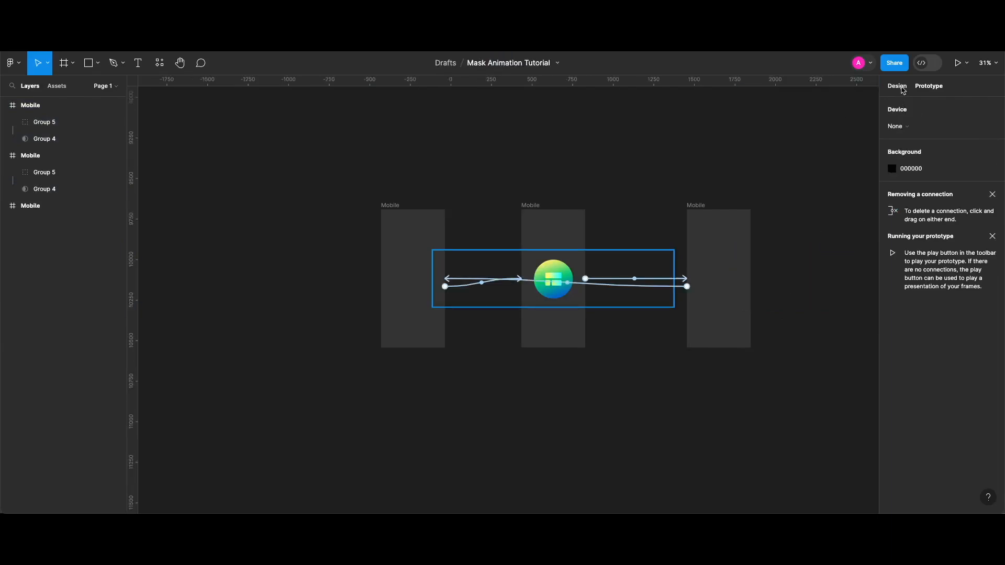
pyautogui.click(898, 88)
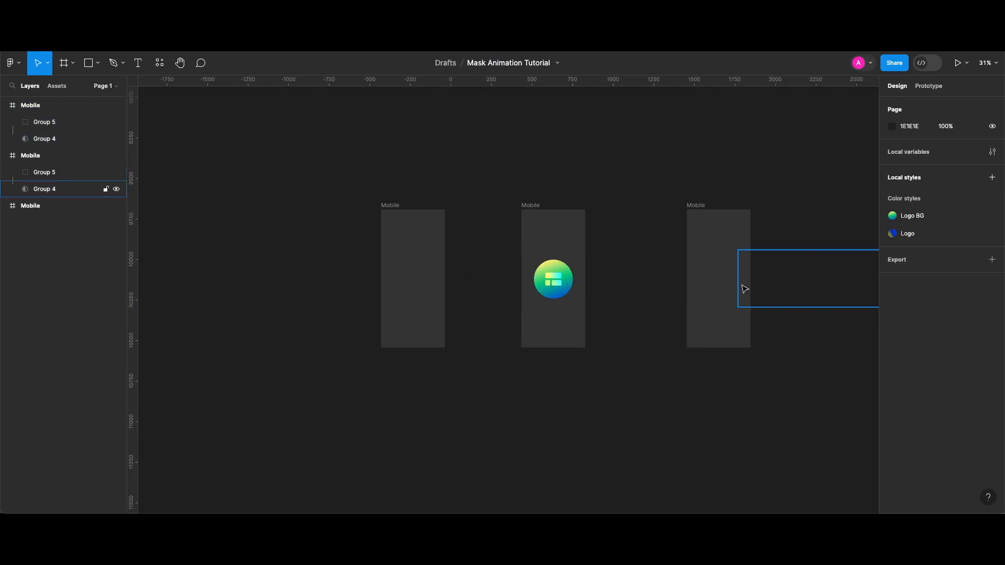
# Step: Play the prototype preview again from design mode and move the preview window slightly
pyautogui.click(745, 289)
pyautogui.moveTo(746, 289); pyautogui.dragTo(672, 298)
pyautogui.hotkey('shift', 'space')
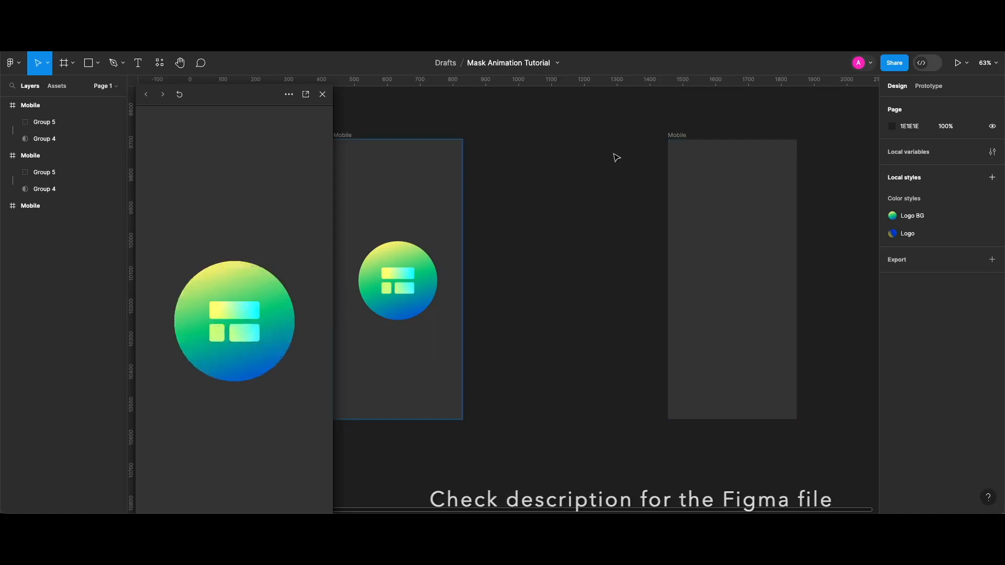
pyautogui.moveTo(246, 83); pyautogui.dragTo(250, 74)
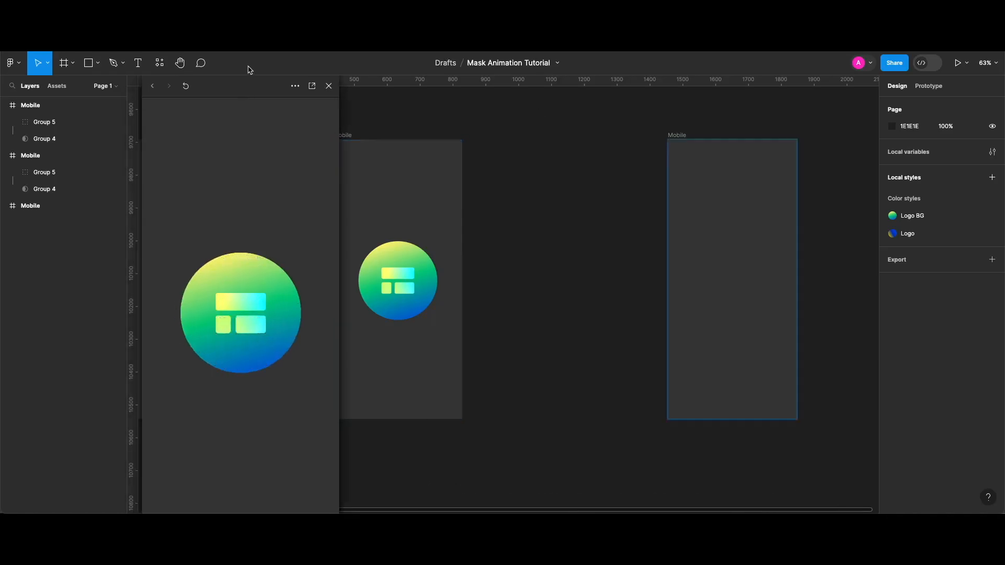